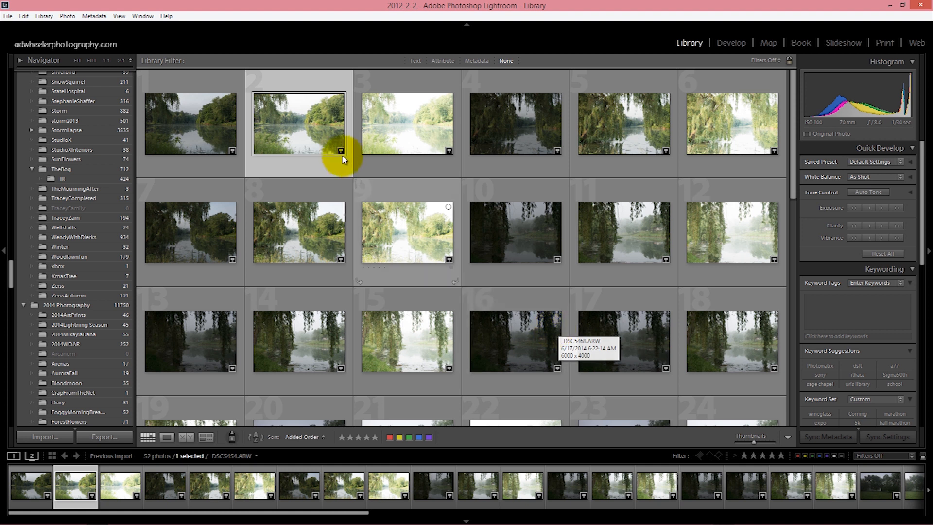
View the normal and dark exposures of the first lake scene, inspect the dark one's treeline at 1:1, and return to the grid
click(309, 139)
click(167, 438)
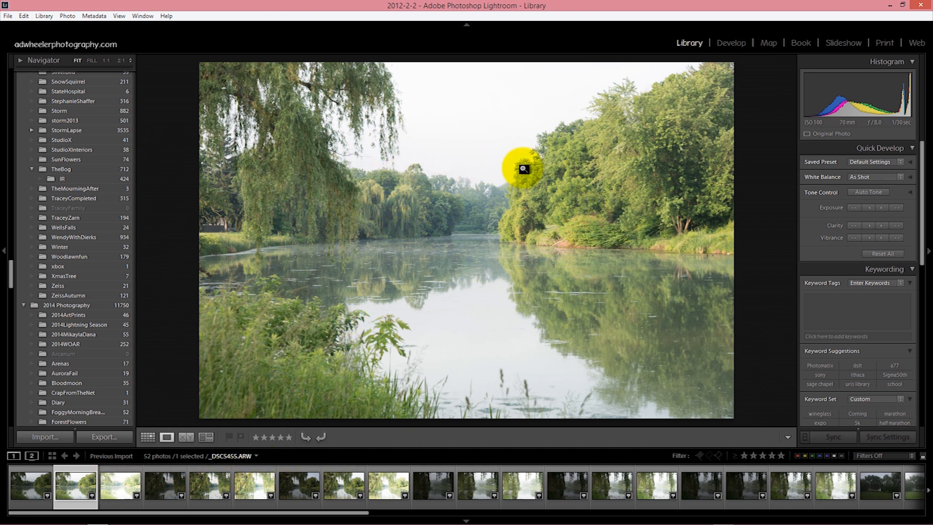
click(33, 491)
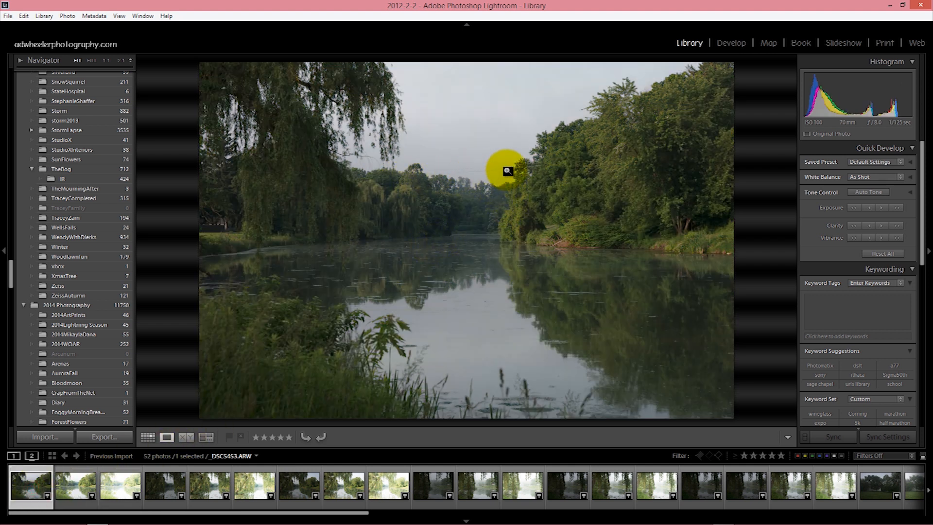
click(501, 171)
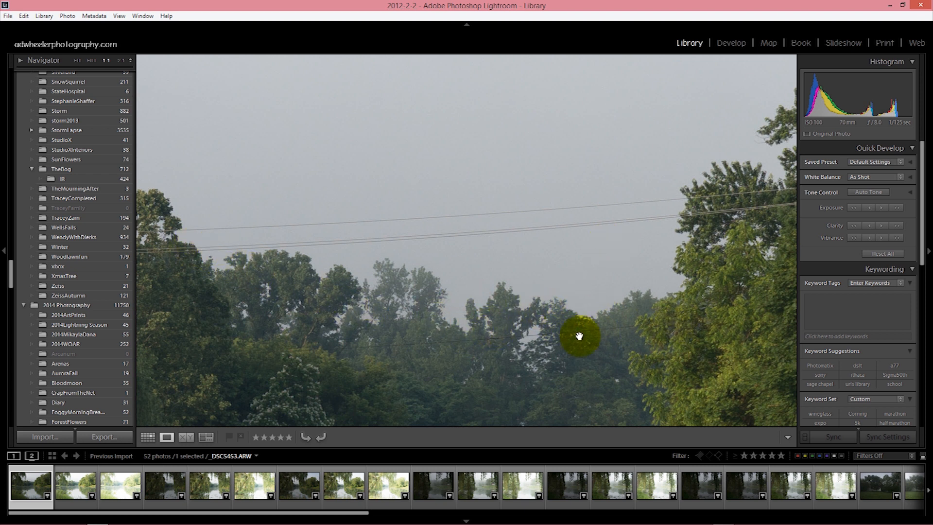
click(148, 437)
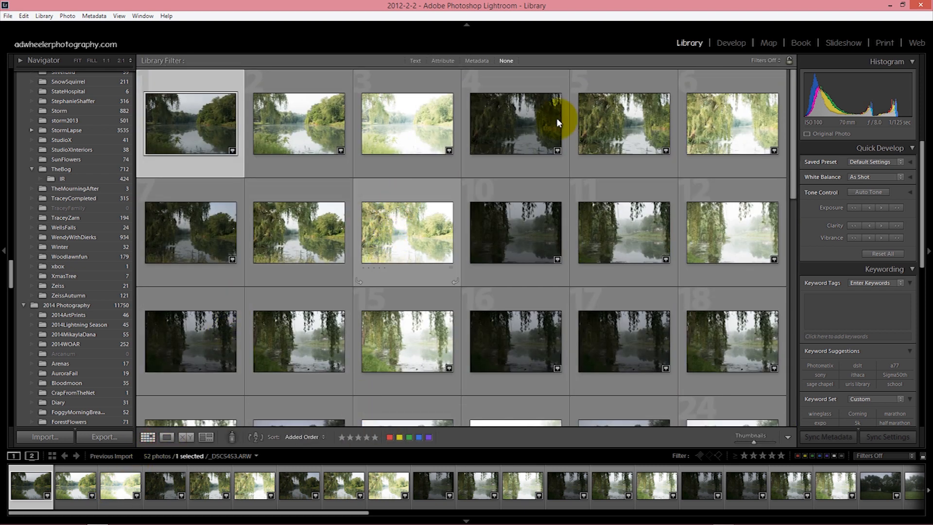
View the middle and dark exposures of the second willow scene, inspect the dark one's sky and treeline at 1:1, and return to the grid
click(621, 112)
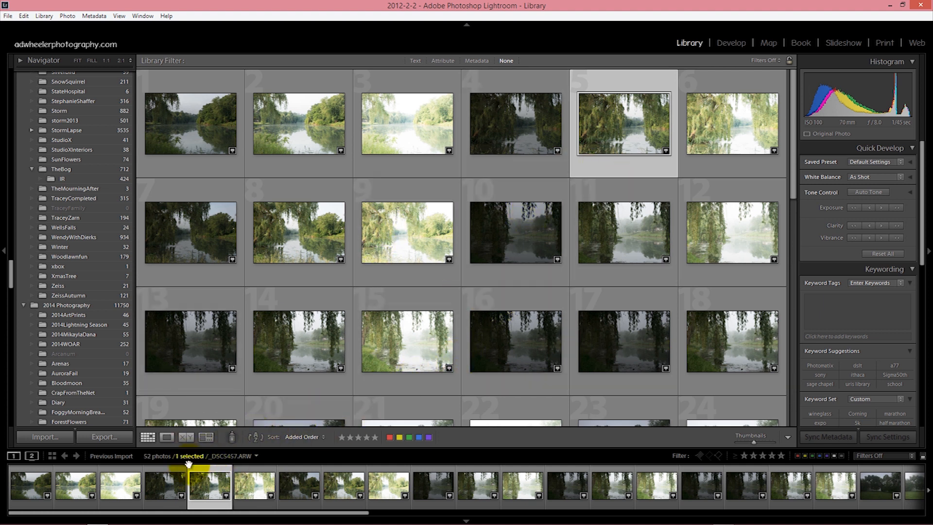
click(167, 438)
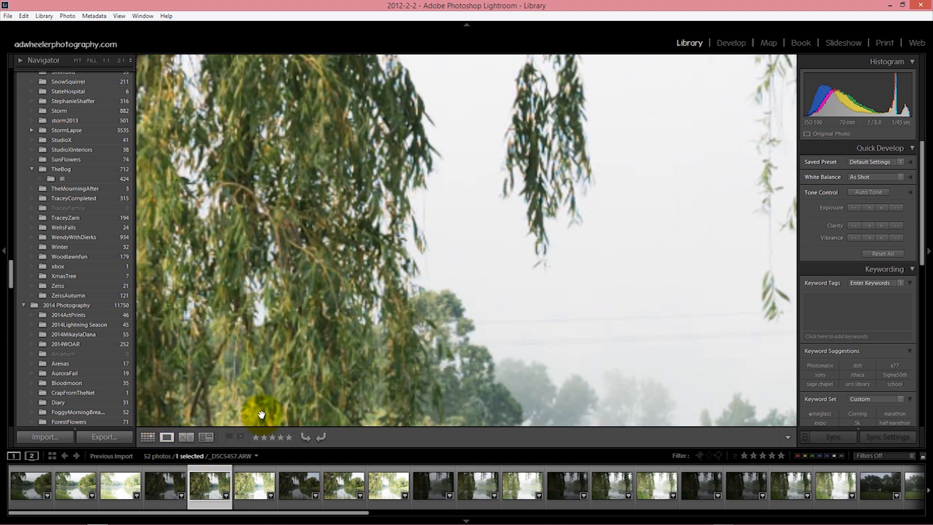
click(592, 341)
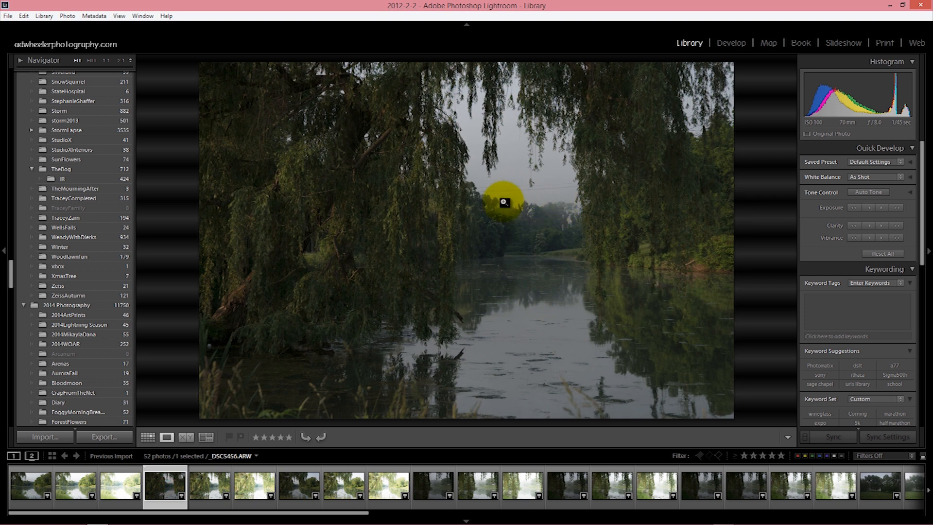
click(565, 188)
drag(499, 186, 660, 186)
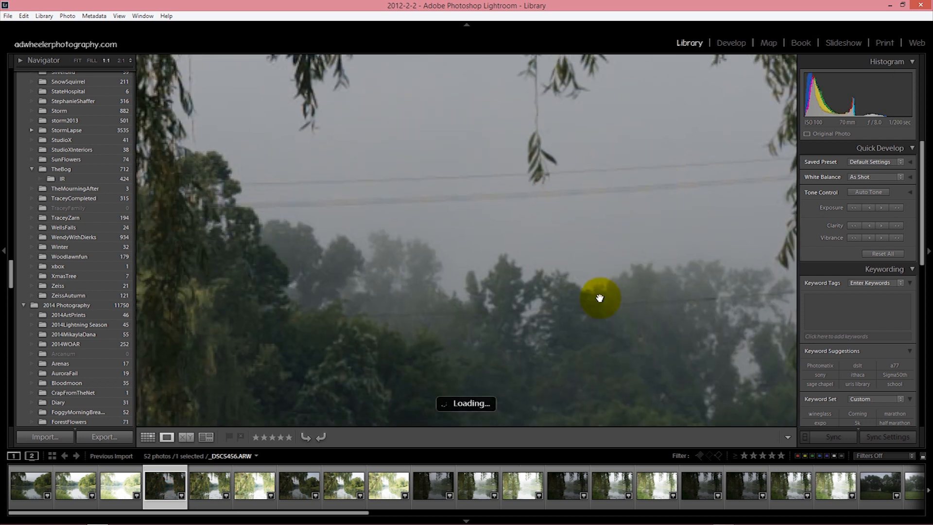
click(148, 437)
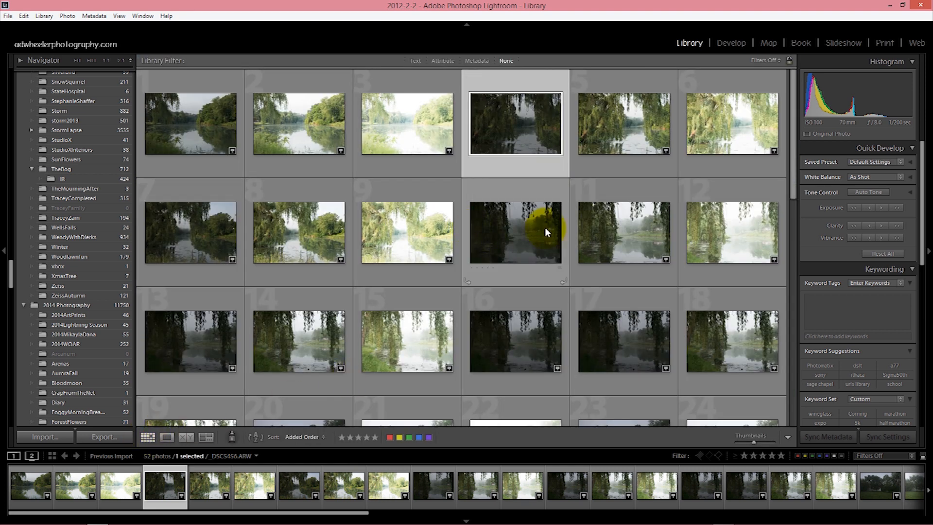
Open _DSC5460.ARW in single view, inspect the utility pole at the photo's right edge at 1:1, and fit the photo back in view
click(305, 238)
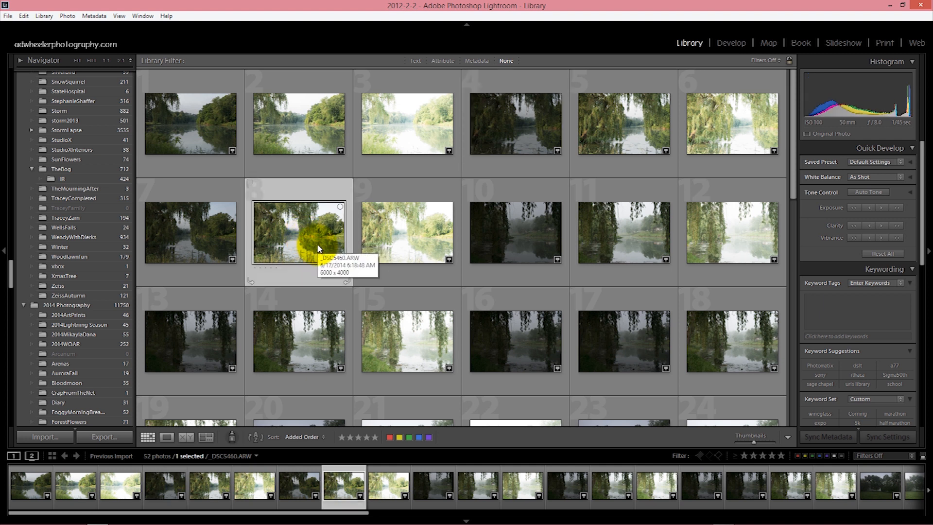
click(167, 437)
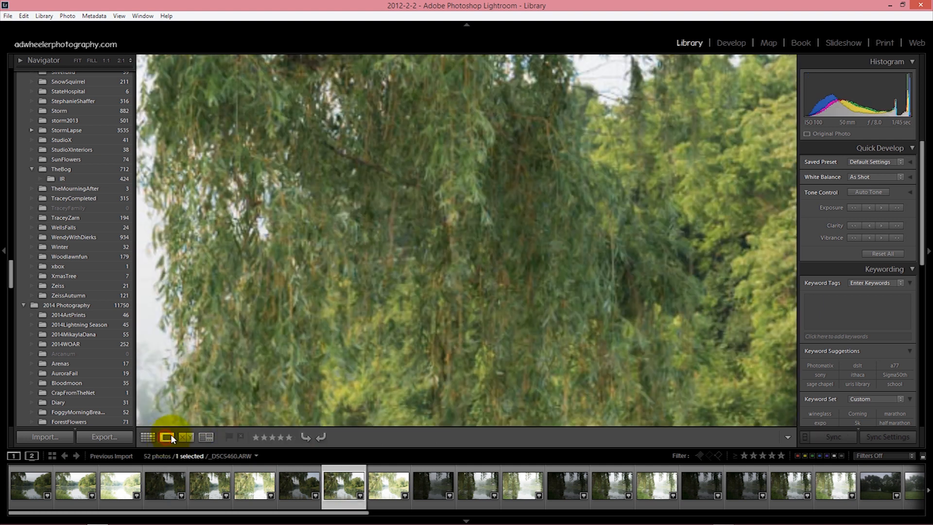
click(368, 297)
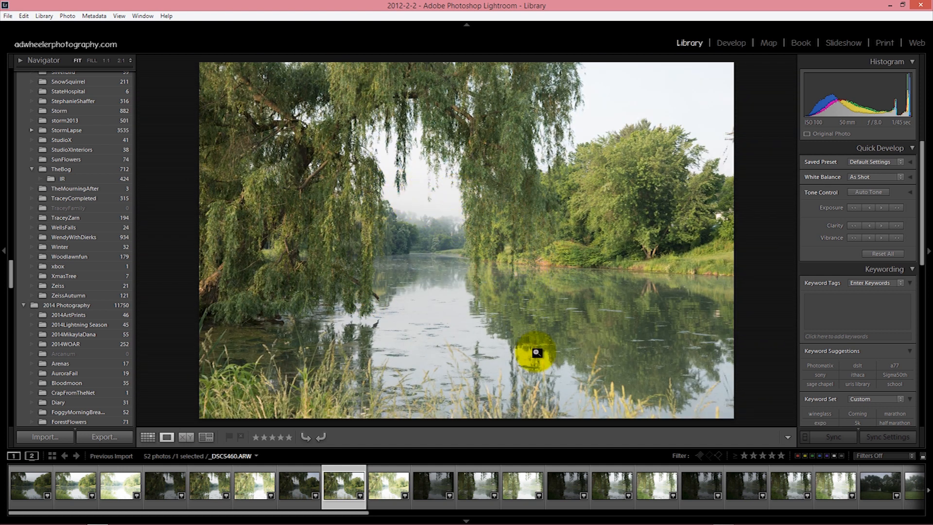
click(729, 141)
drag(729, 149, 687, 187)
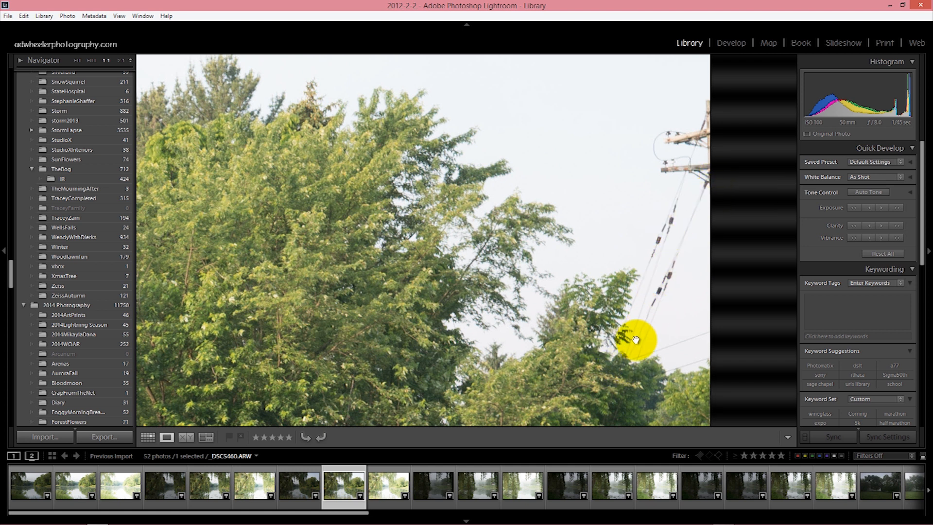
click(513, 262)
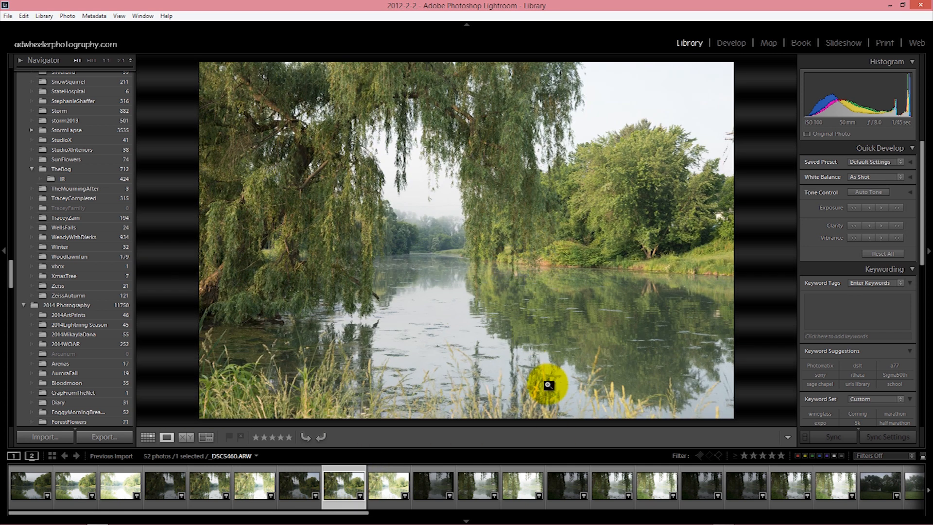
View the foggy willow pond photo _DSC5463.ARW and compare exposures _DSC5465.ARW and _DSC5466.ARW
click(474, 489)
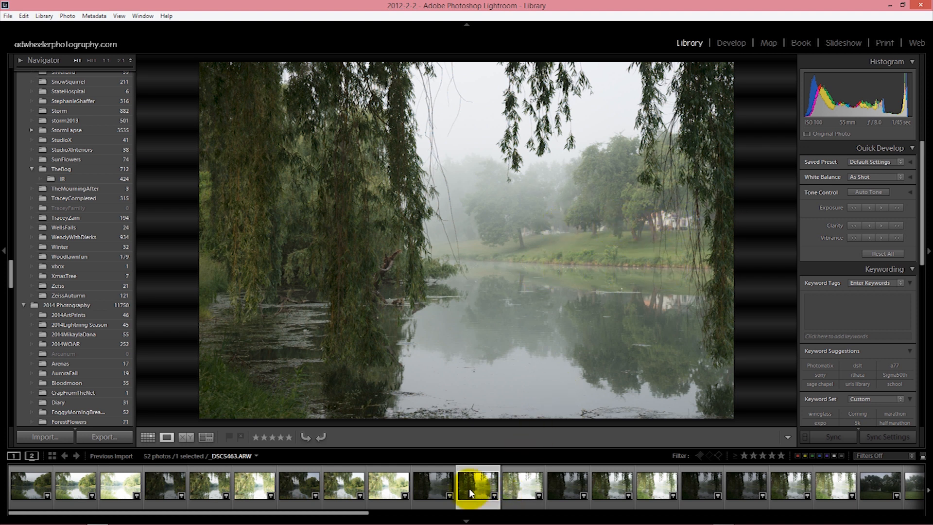
click(613, 485)
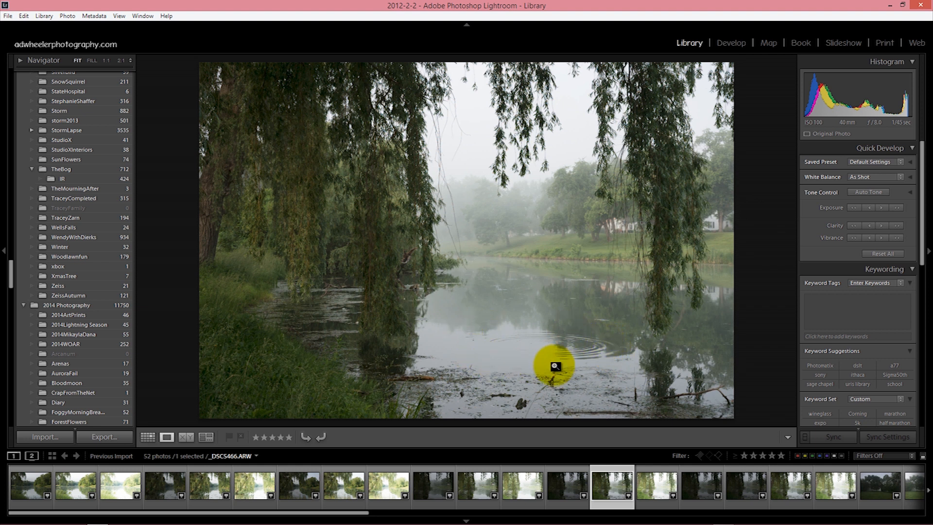
click(570, 481)
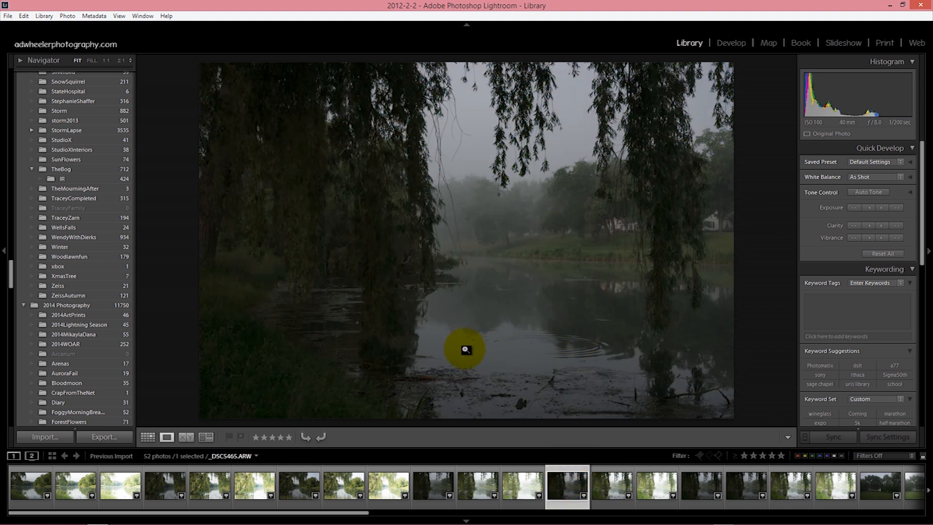
click(614, 486)
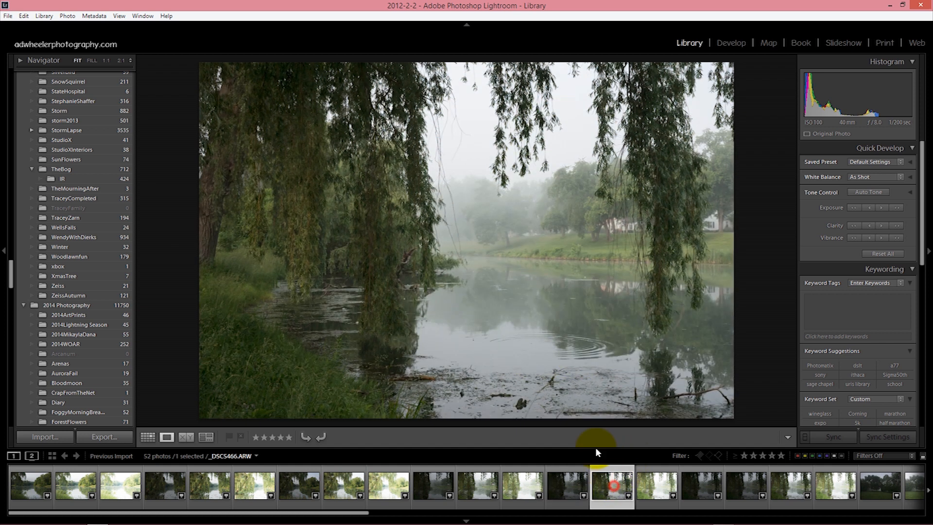
Compare the water ripples at 1:1 across the three exposures of the pond bracket and fit the photo back in view
click(558, 342)
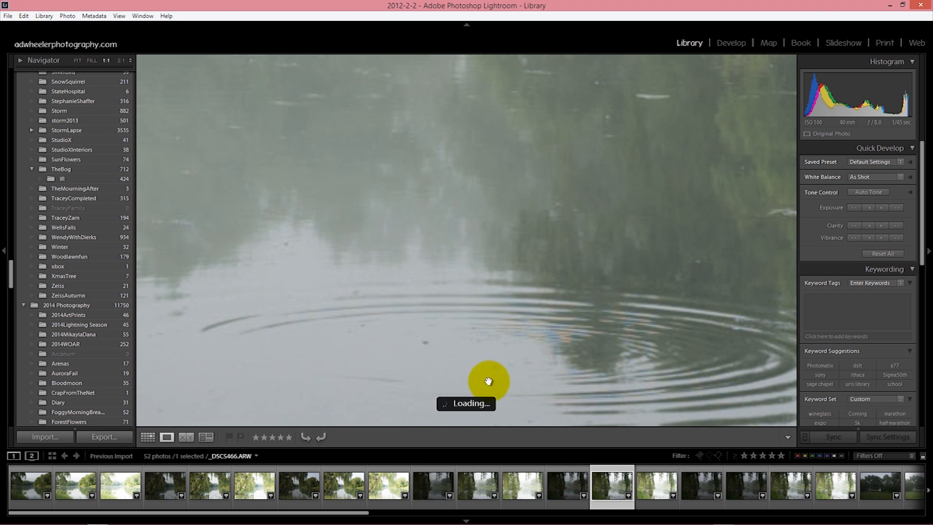
click(573, 483)
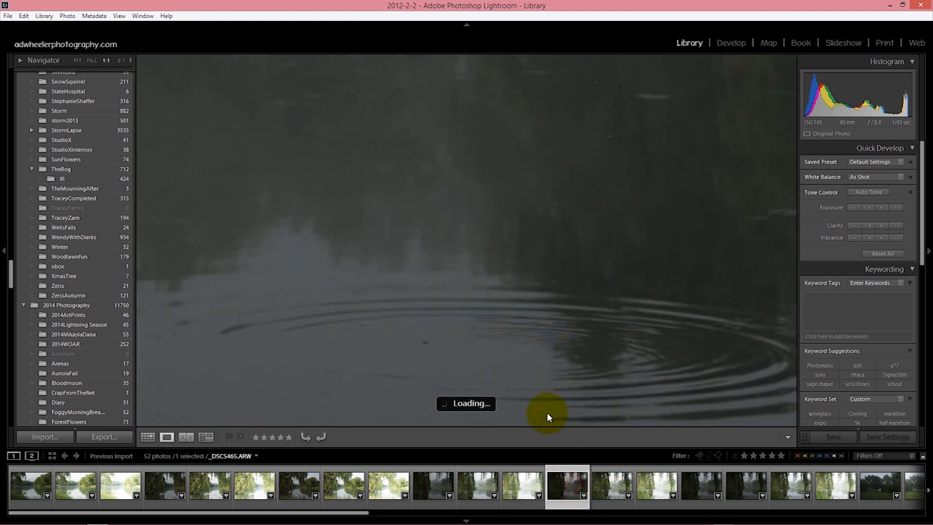
click(653, 491)
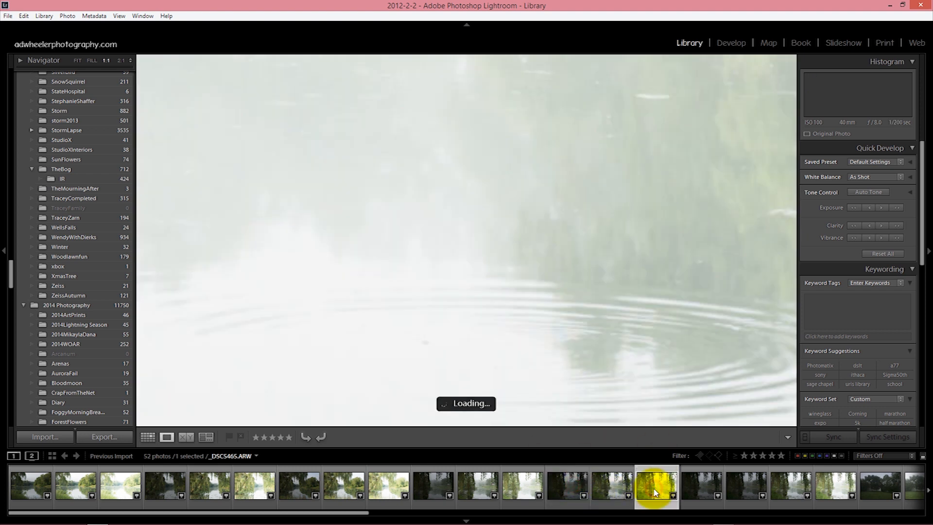
click(573, 350)
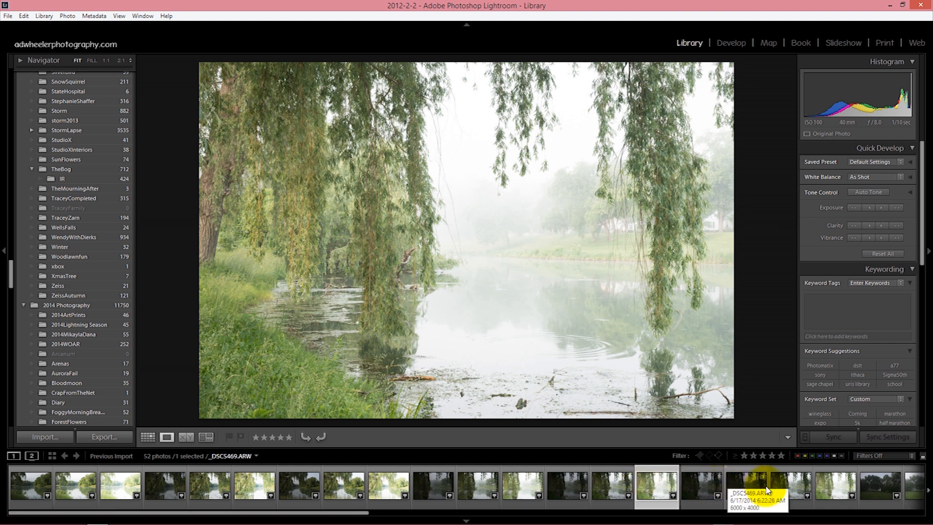
View the middle exposure of the next willow pond bracket and the middle exposures of the two foggy meadow brackets
click(793, 485)
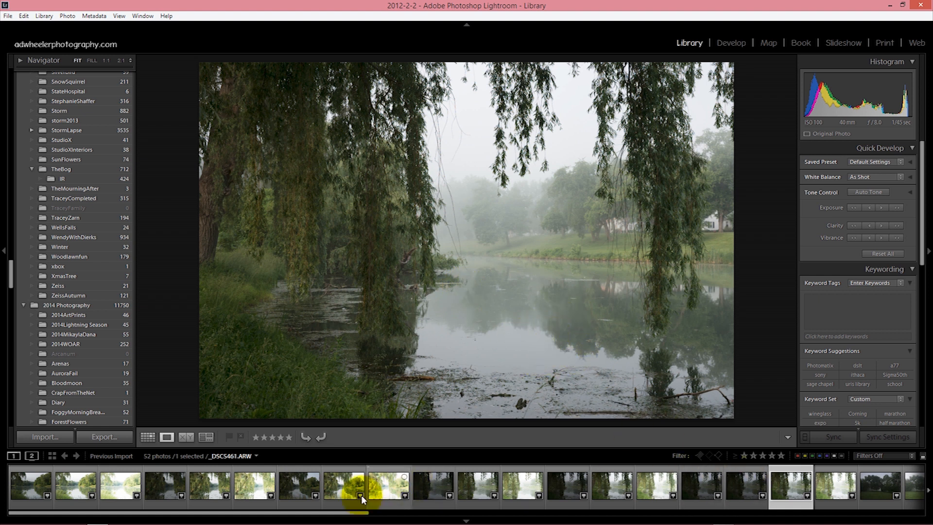
drag(324, 517, 415, 514)
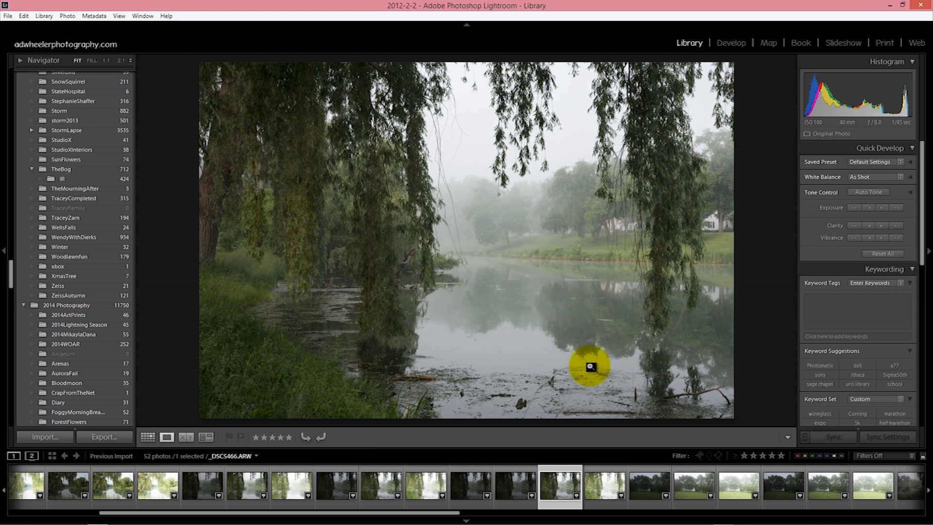
click(689, 486)
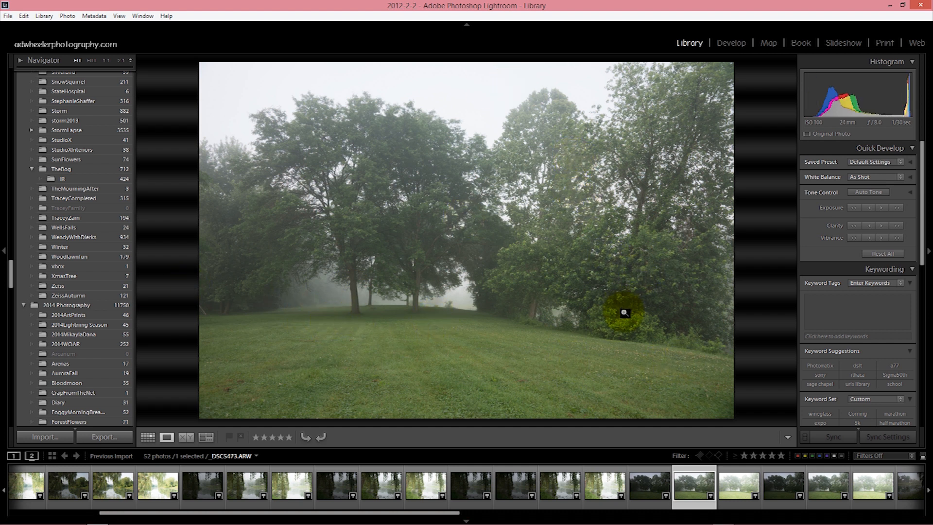
click(825, 488)
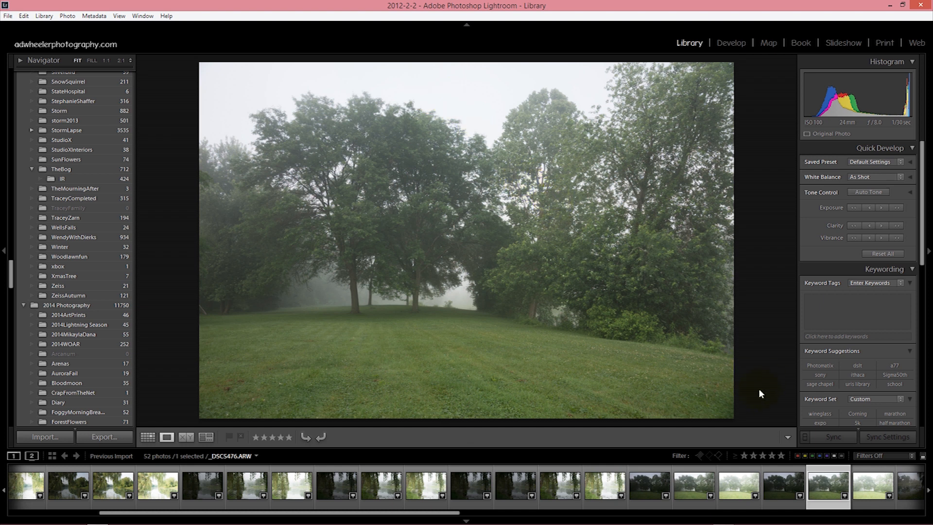
Compare the middle and dark exposures of the foggy riverbank scene with driftwood, ending on _DSC5479.ARW
drag(373, 515, 414, 515)
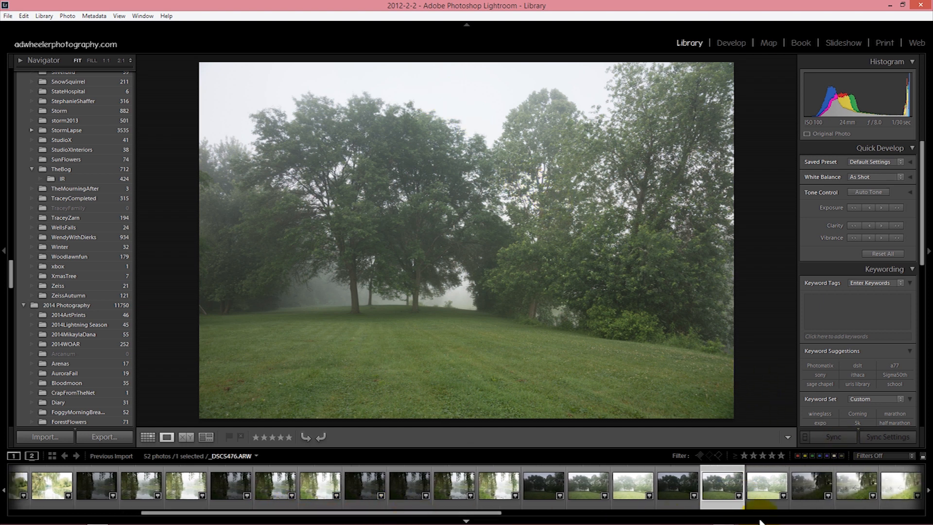
click(852, 489)
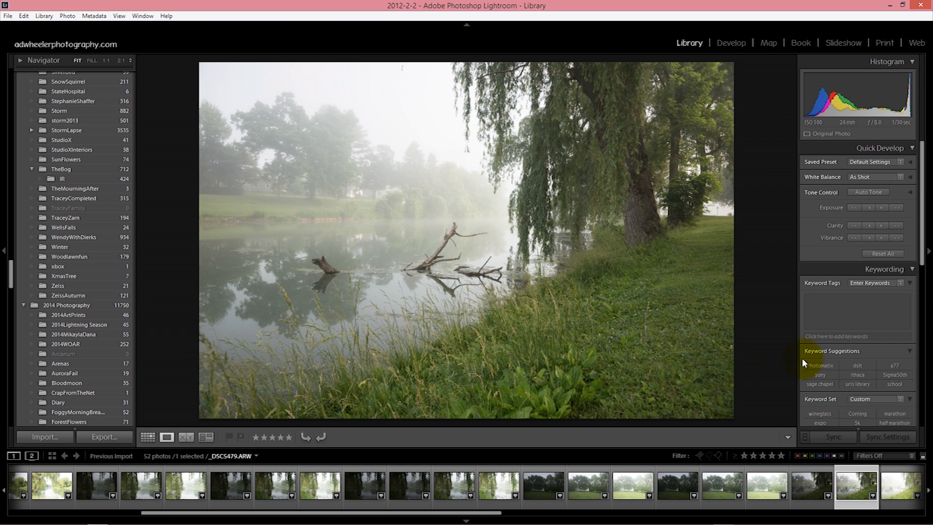
click(814, 484)
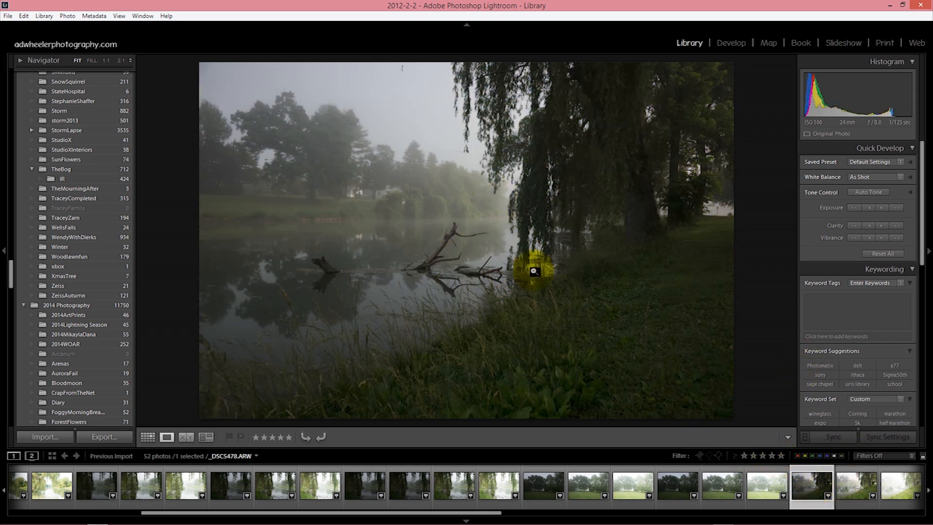
click(863, 493)
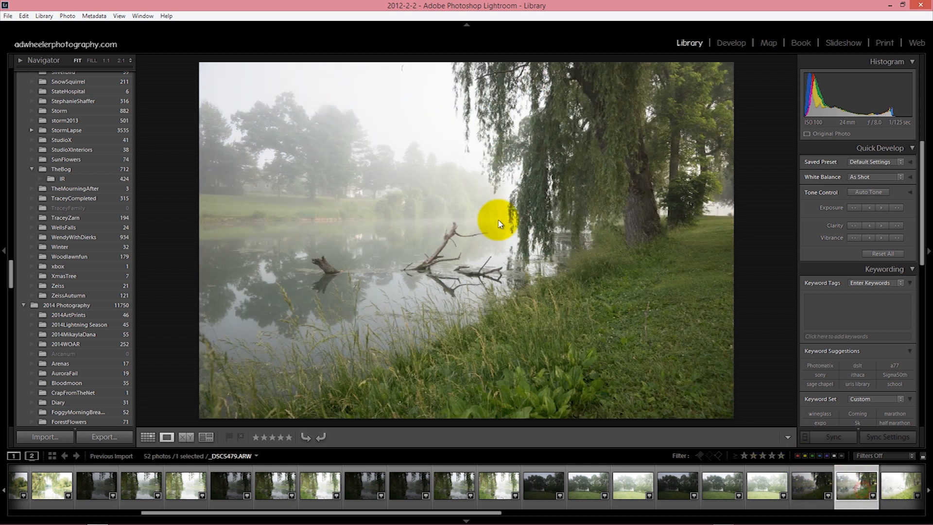
Inspect the power lines above the trees at 1:1 in the dark riverbank exposure _DSC5478.ARW
click(819, 481)
click(487, 177)
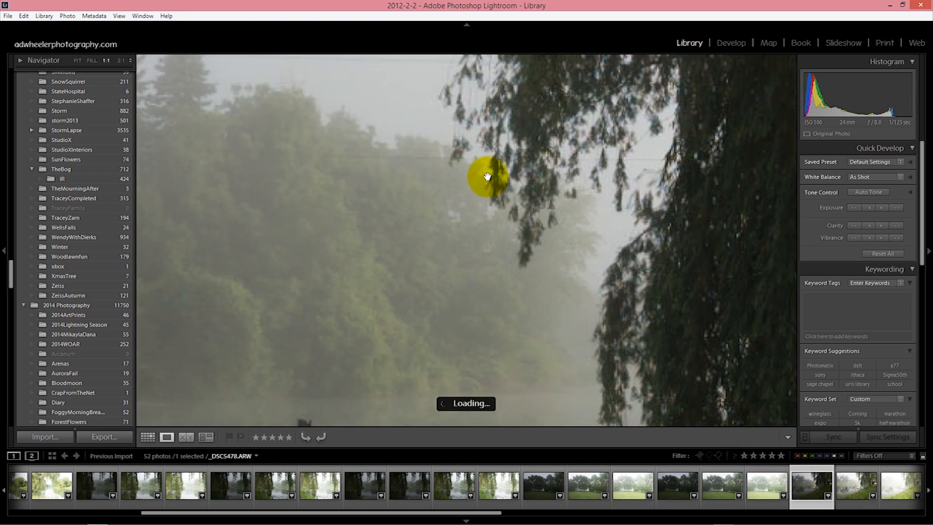
drag(452, 150, 616, 279)
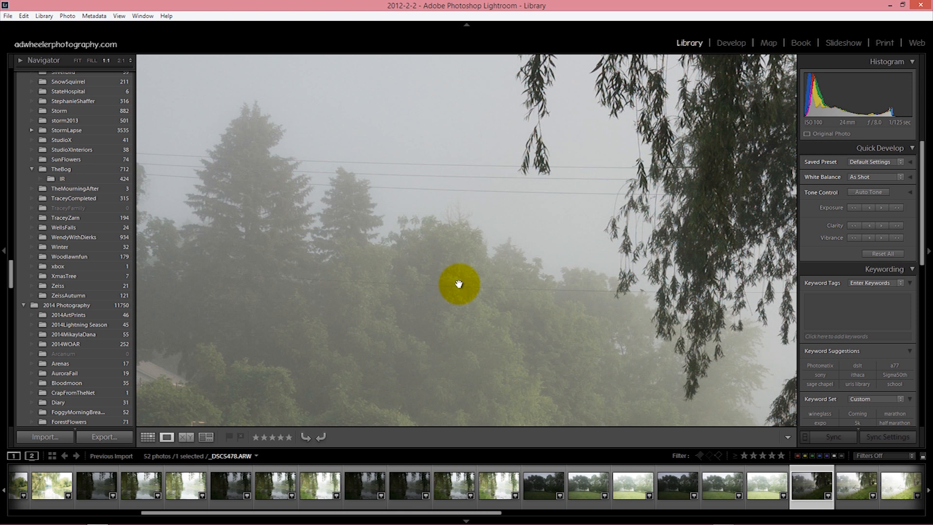
mouse_move(308, 181)
mouse_down()
mouse_move(581, 241)
mouse_move(368, 233)
mouse_up()
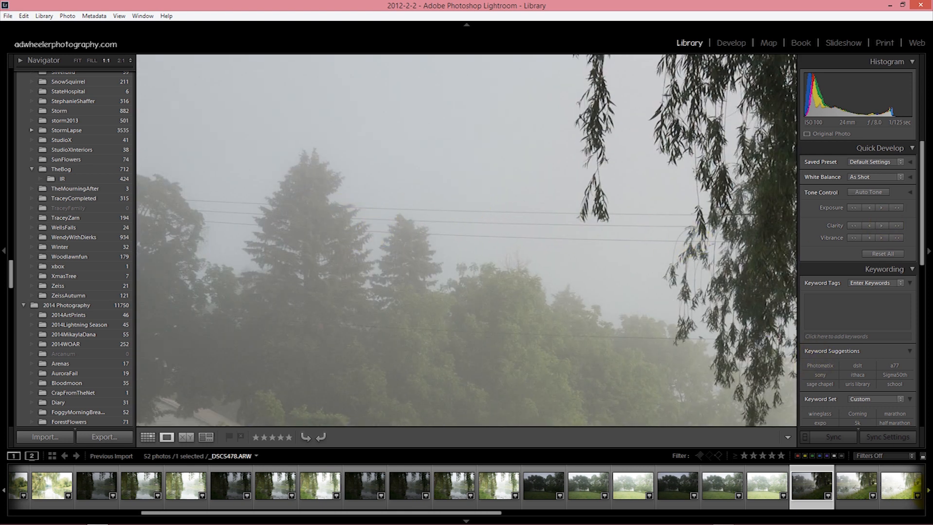
Select the middle exposure of the close-up driftwood bracket, _DSC5482.ARW, and return to the grid
drag(429, 513, 484, 522)
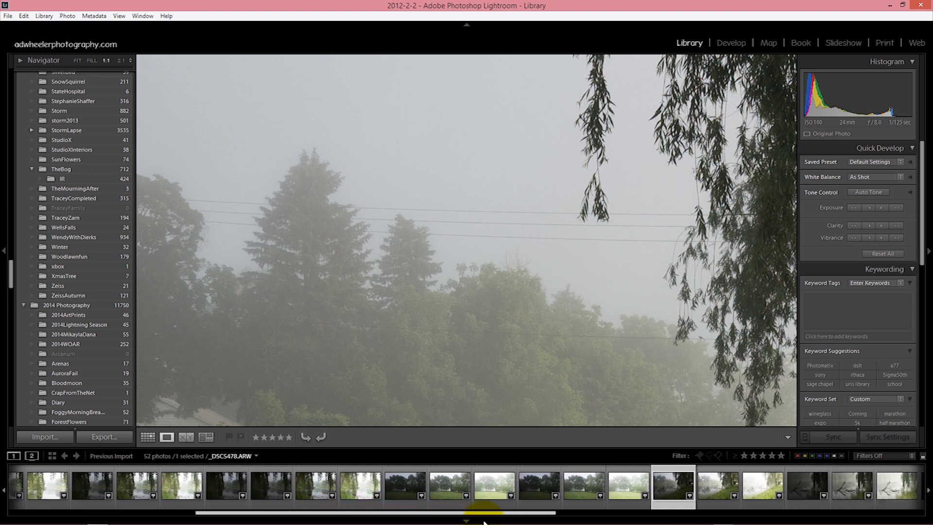
click(848, 484)
click(149, 438)
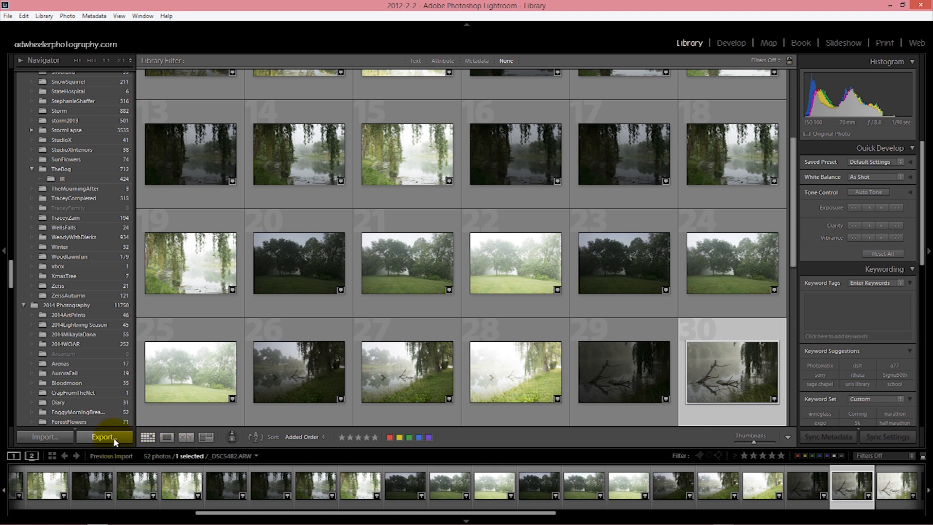
View the middle exposure of the close-up driftwood bracket enlarged, followed by its brightest exposure
click(165, 436)
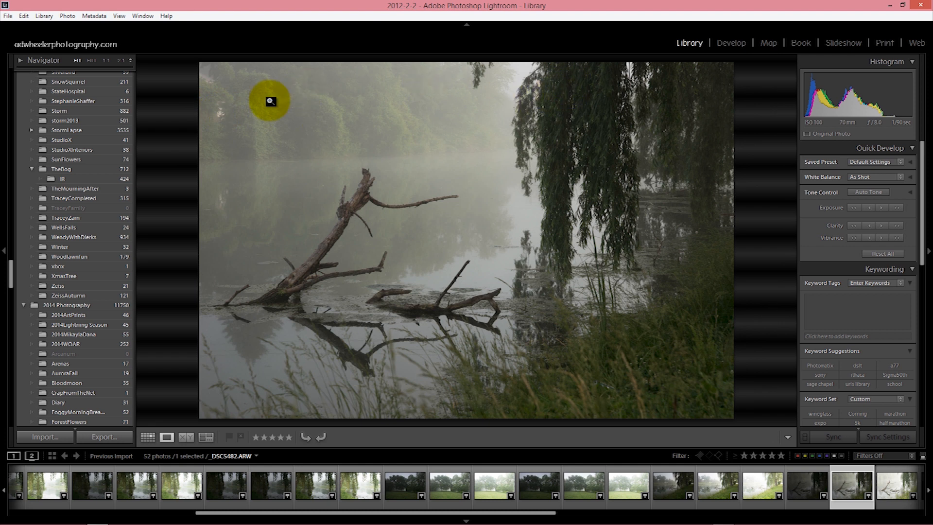
click(896, 485)
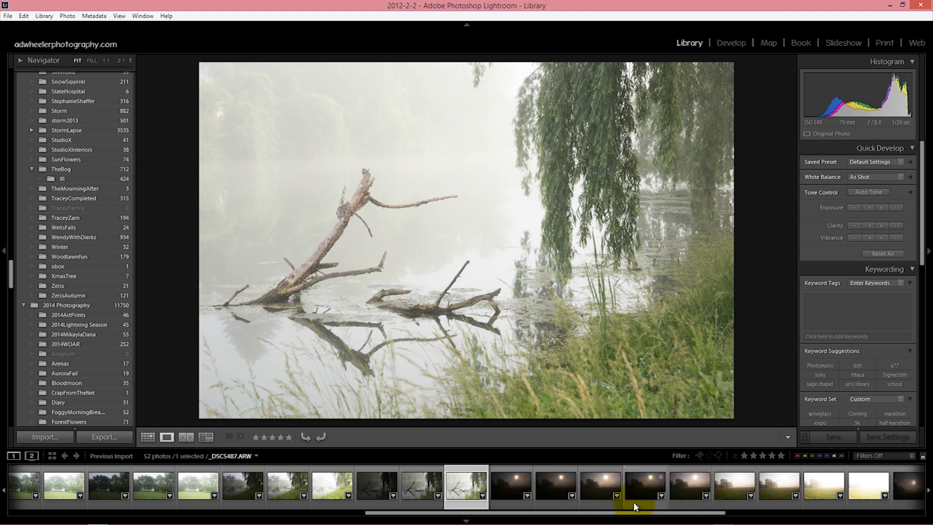
Compare a bright and a dark exposure of the foggy field with the ball-field backstop, ending on the bright one
click(727, 491)
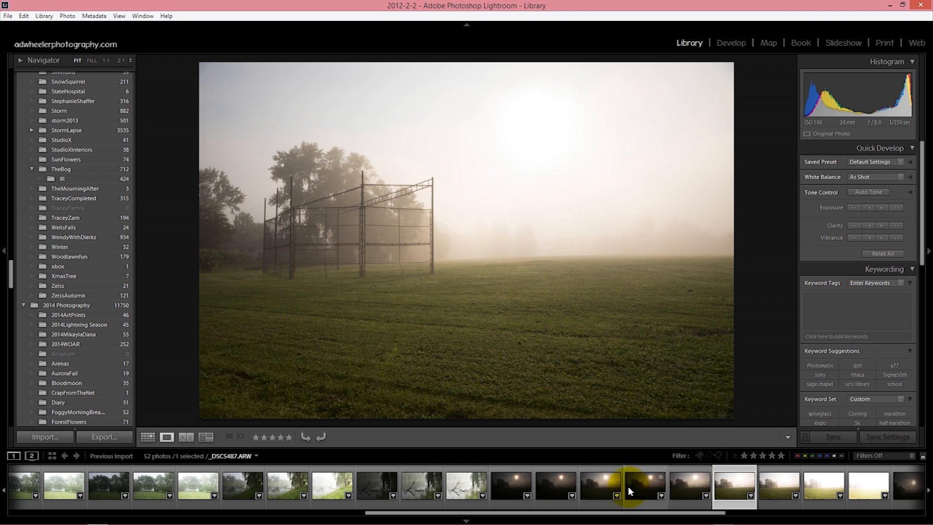
click(643, 485)
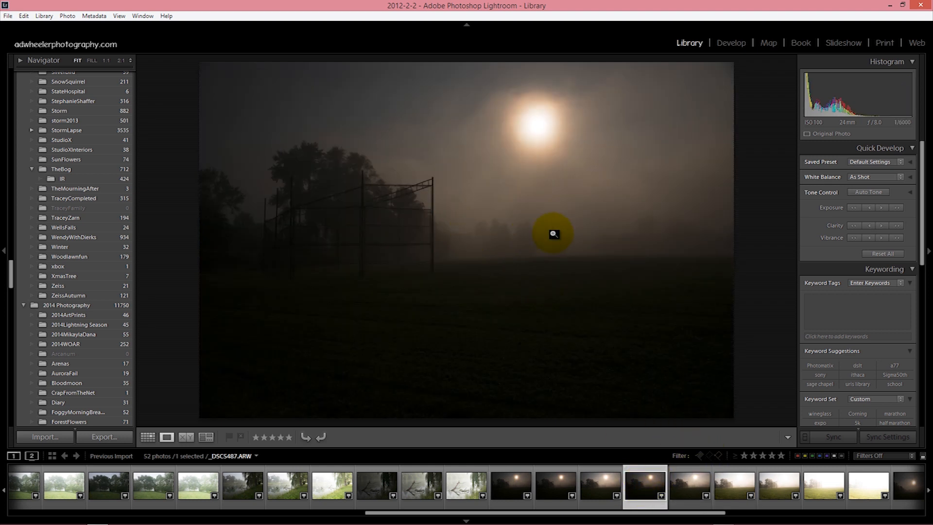
click(734, 487)
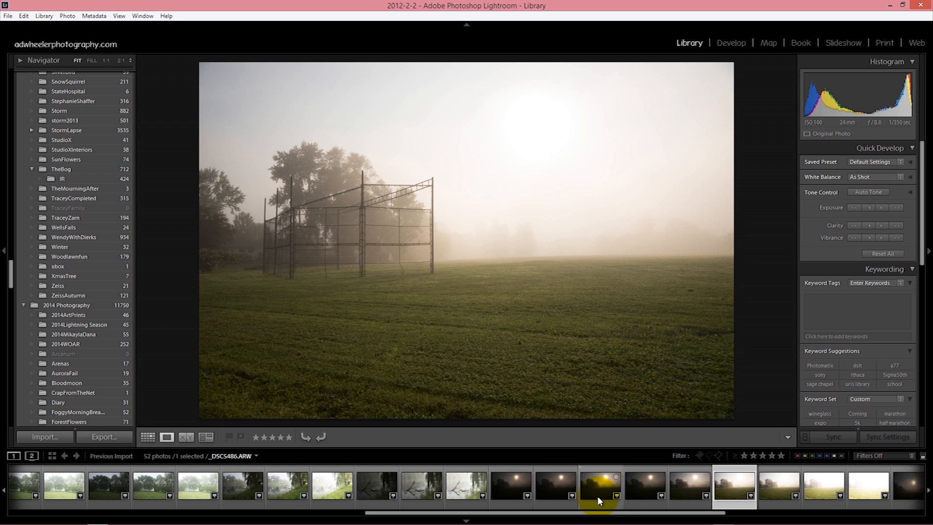
Return to the start of the import and view exposures from three willow pond brackets, ending on _DSC5466.ARW
drag(595, 513, 233, 513)
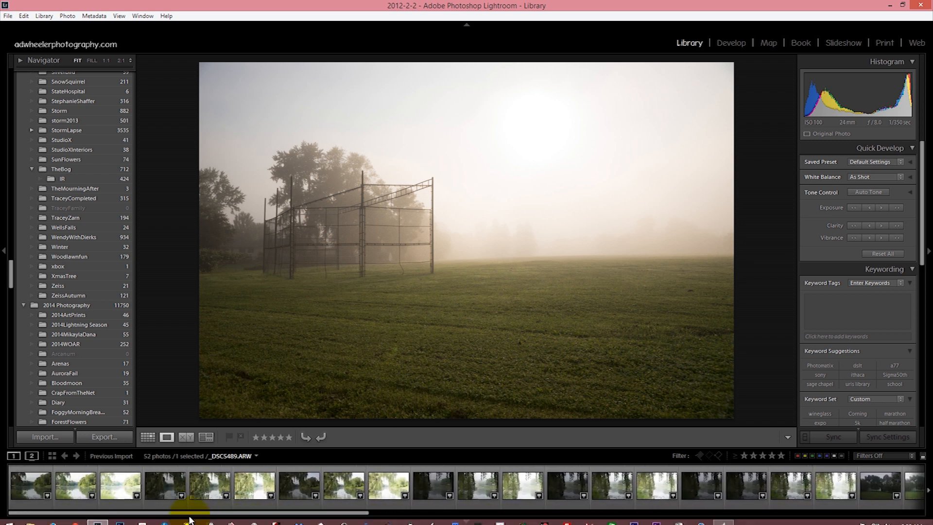
click(351, 486)
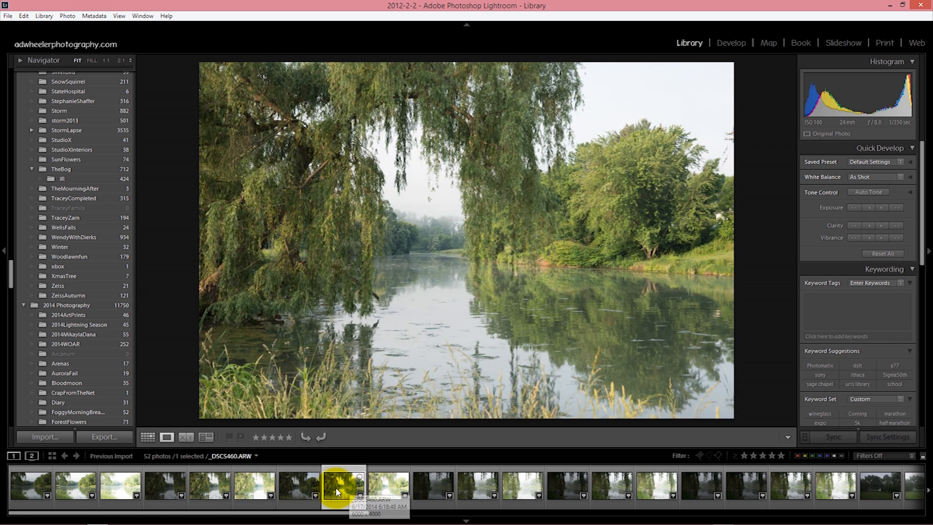
click(520, 485)
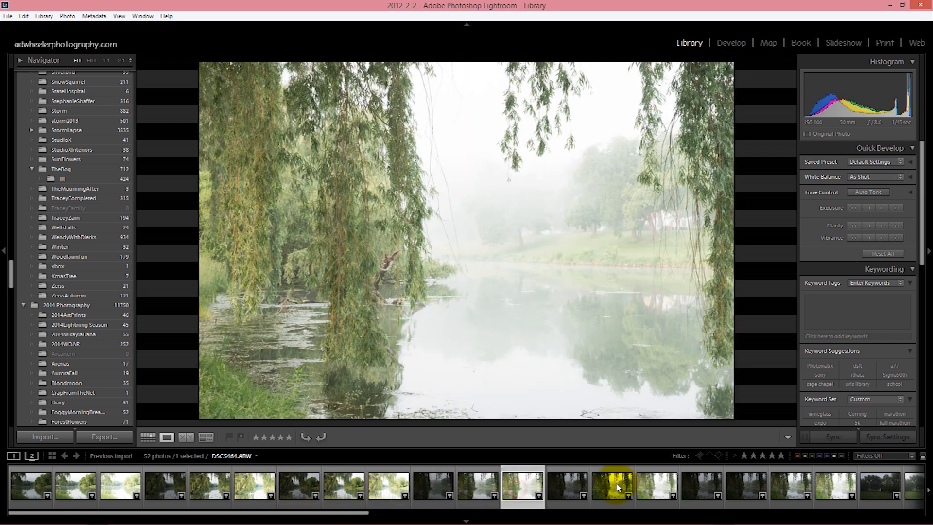
click(612, 492)
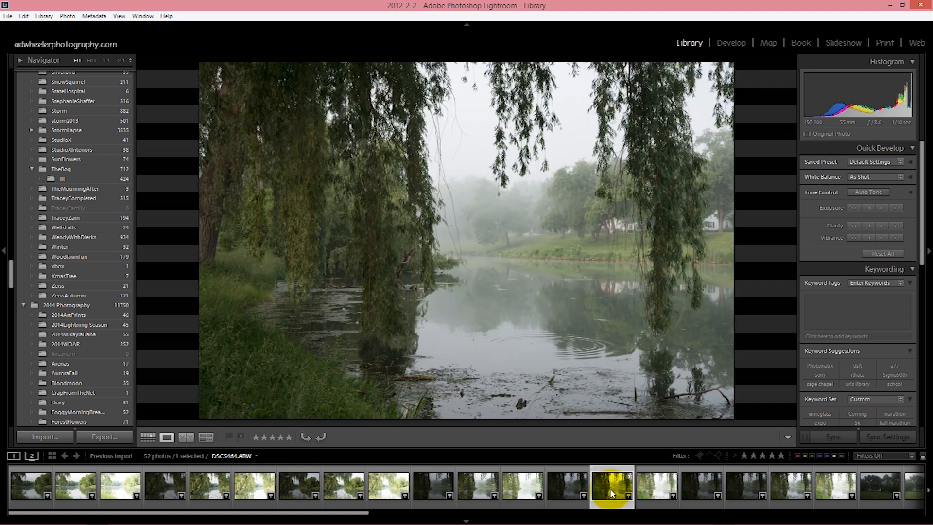
Compare the dark, middle and bright exposures of the foggy willow pond bracket, _DSC5465.ARW to _DSC5467.ARW
click(568, 492)
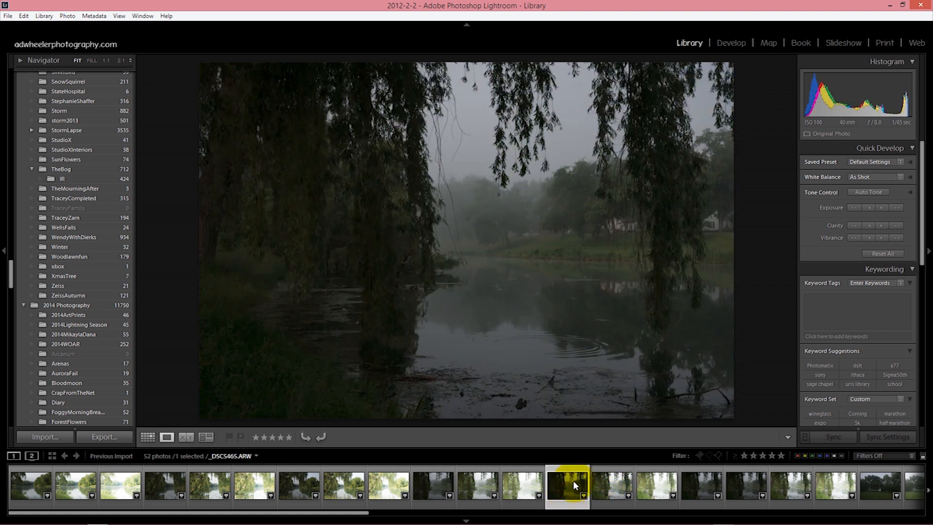
click(610, 484)
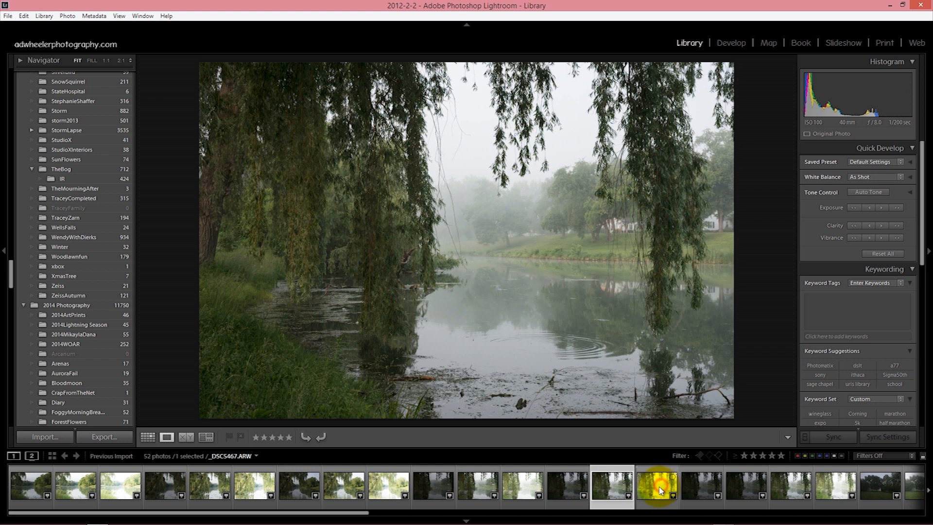
click(660, 490)
click(576, 482)
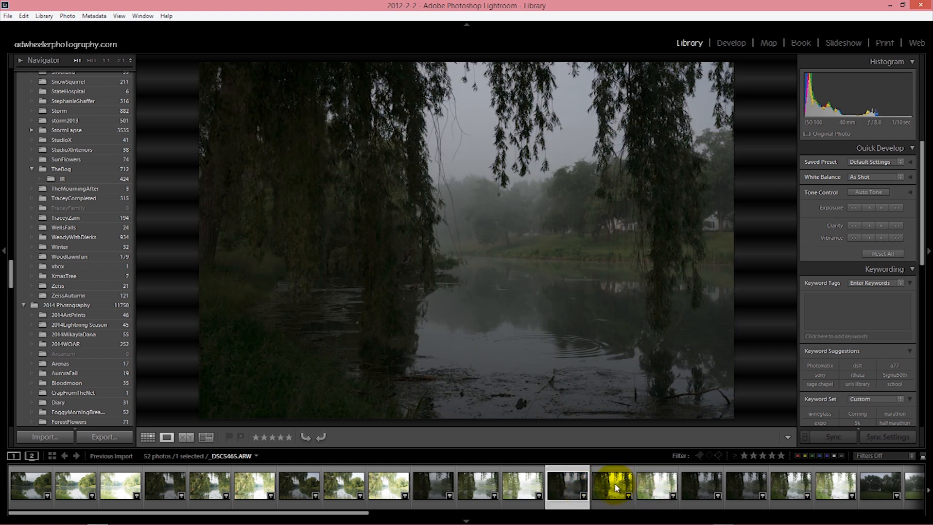
click(614, 486)
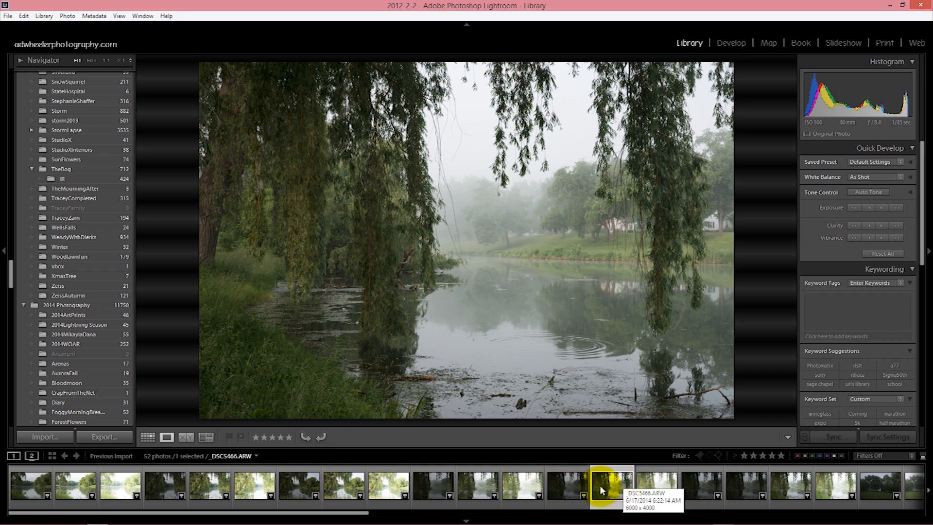
click(570, 485)
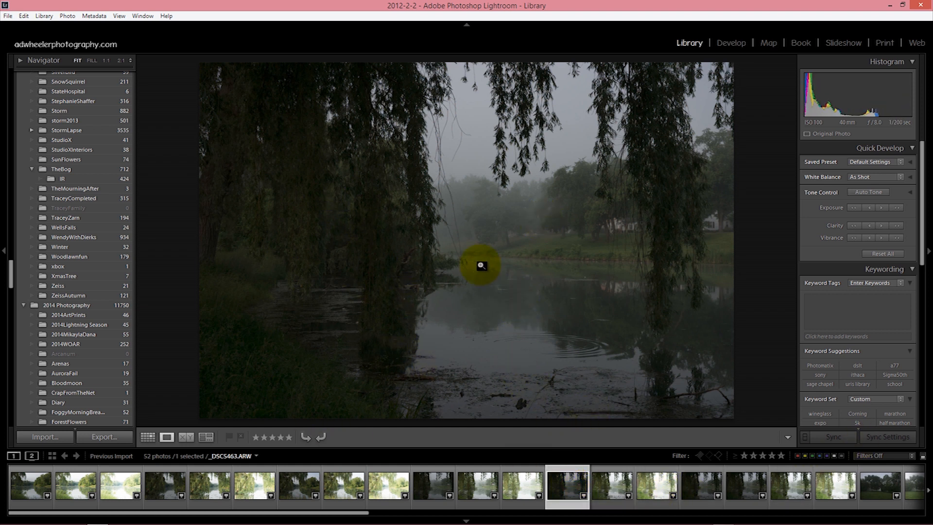
click(598, 486)
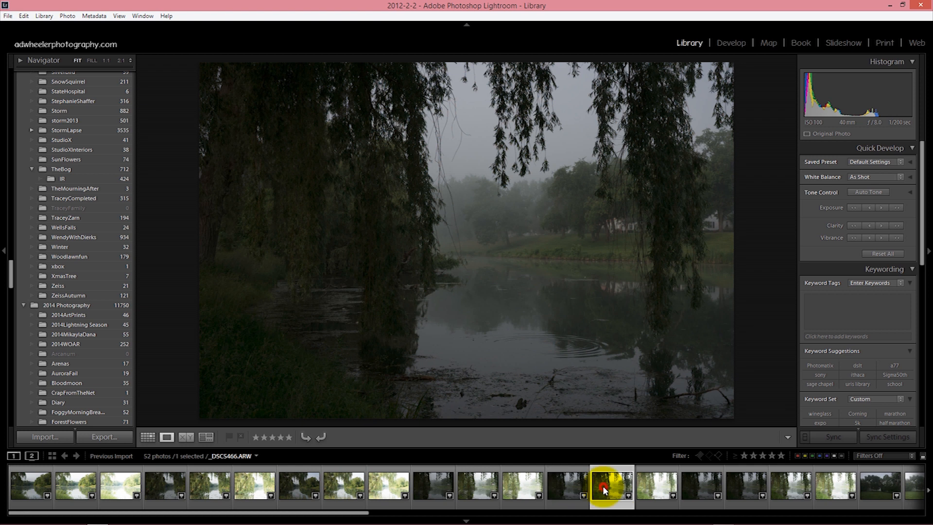
click(661, 488)
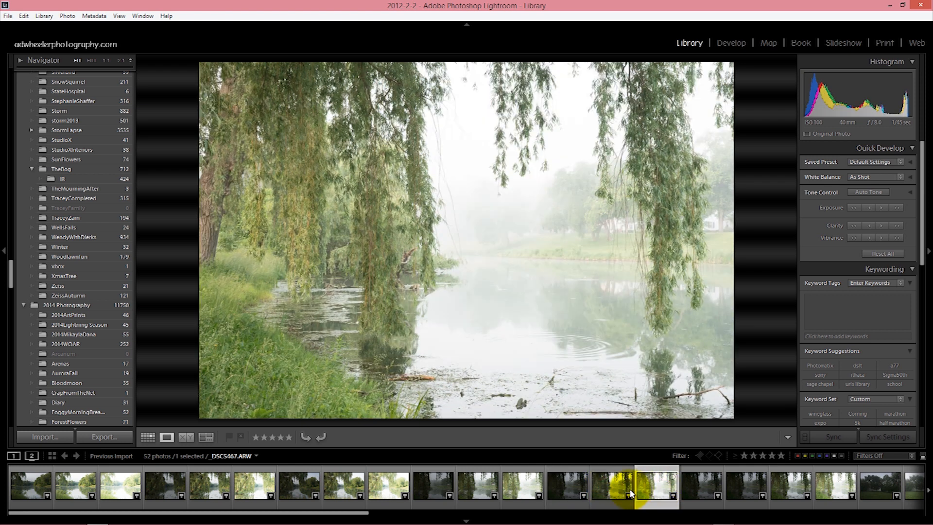
click(615, 487)
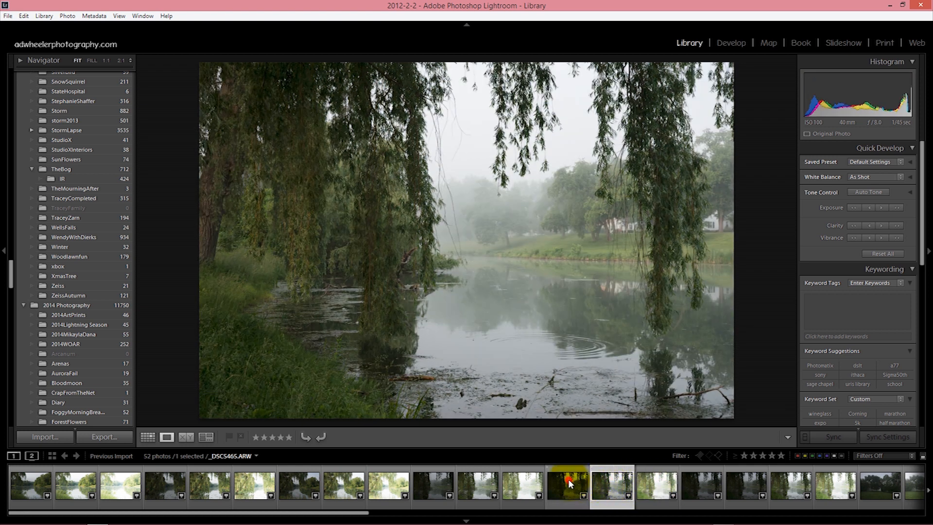
click(568, 481)
click(611, 484)
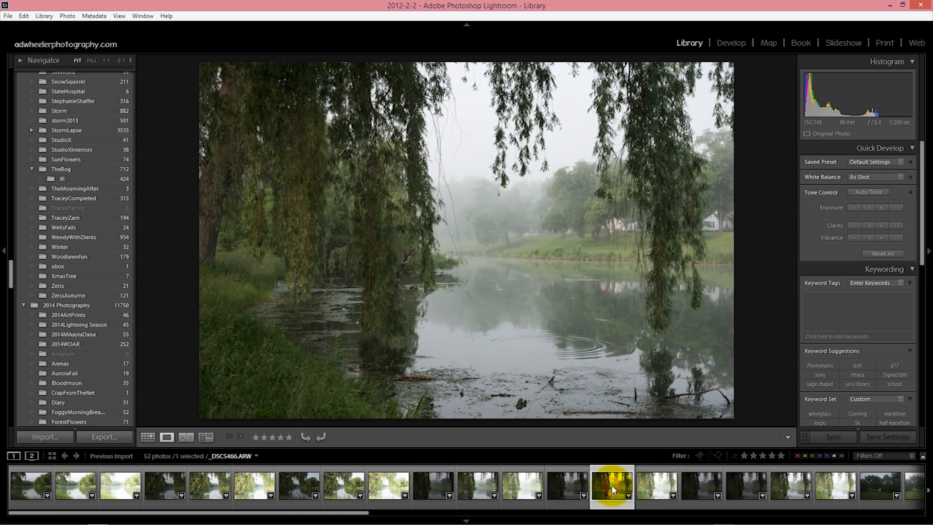
click(653, 491)
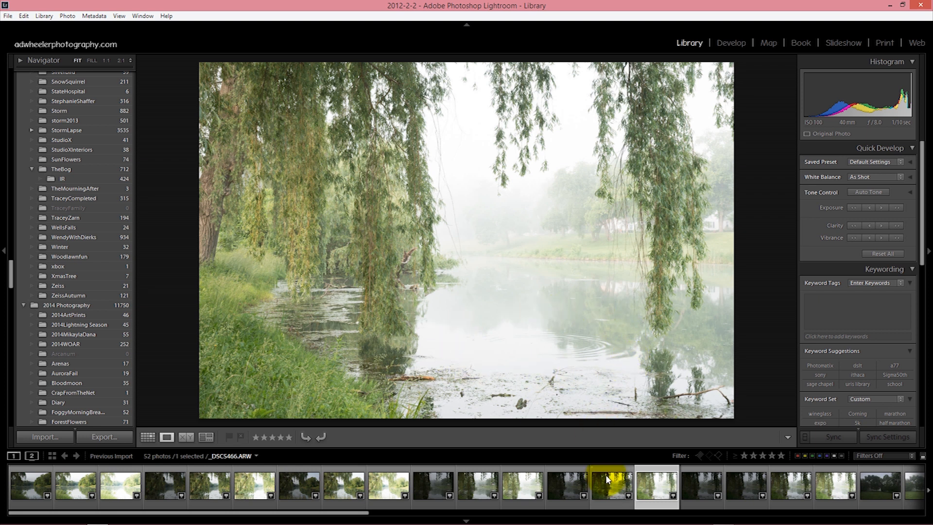
Select all three exposures of the foggy willow pond bracket, with the dark _DSC5465.ARW as the active photo
click(587, 491)
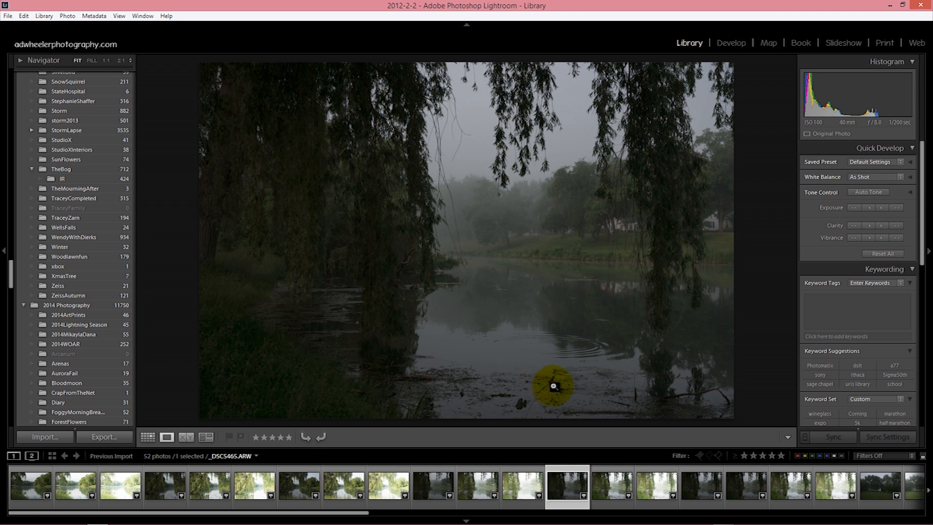
shift+click(658, 491)
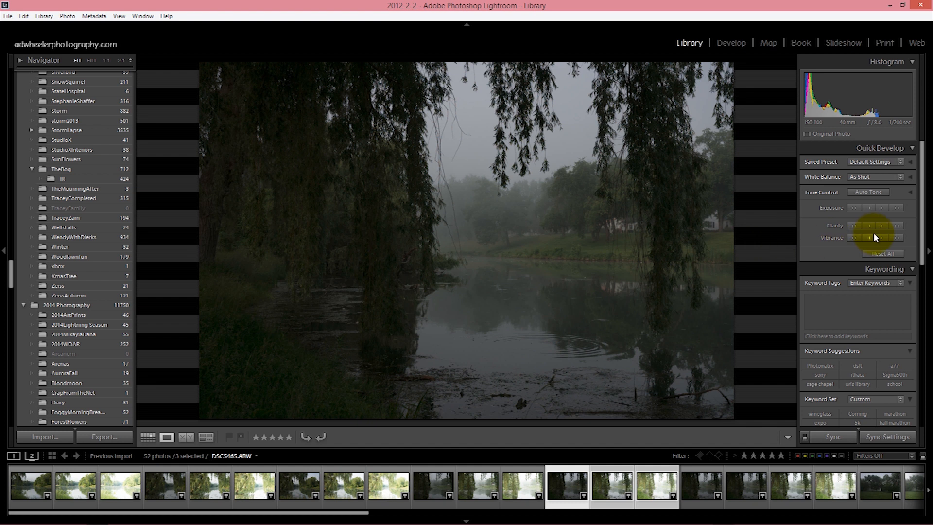
In the Develop module, set the dark exposure's white balance by sampling the grey foggy sky between the willow branches
click(730, 43)
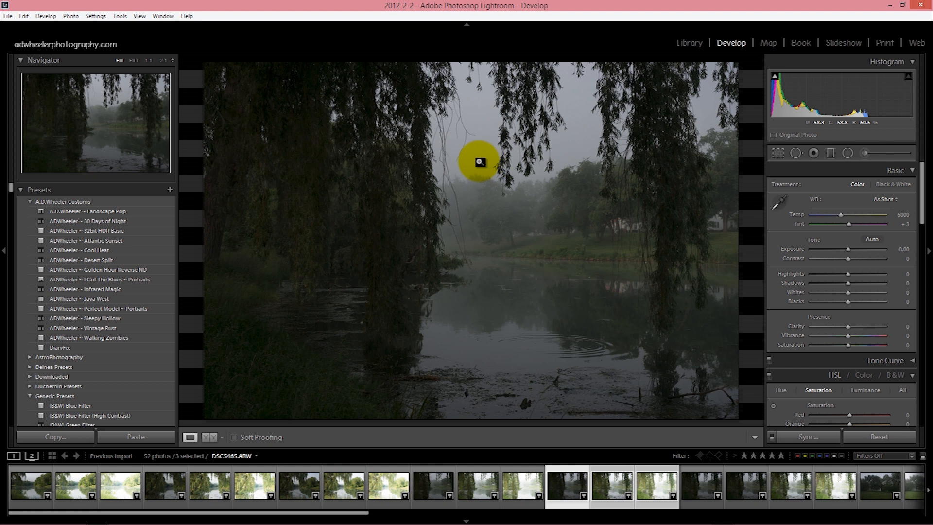
click(777, 204)
click(473, 111)
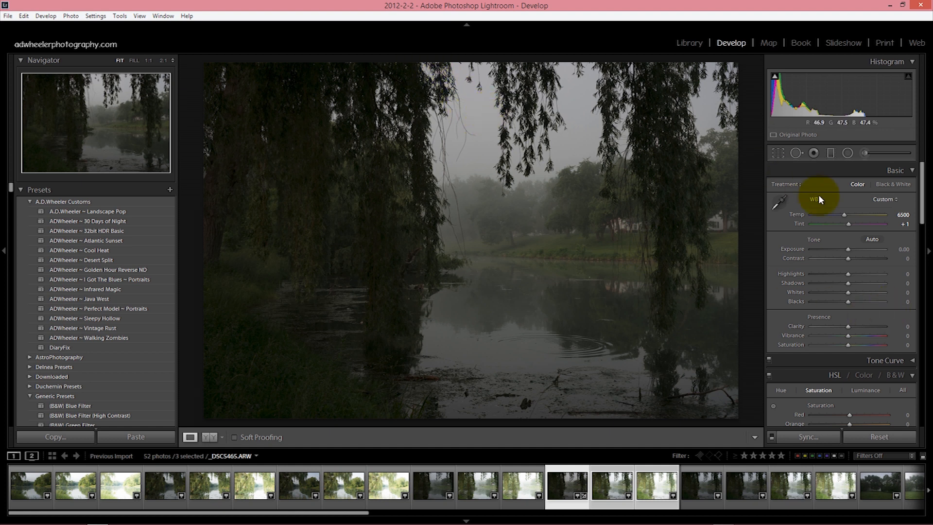
Enable lens profile corrections and chromatic aberration removal for the dark willow pond exposure
drag(922, 179, 921, 328)
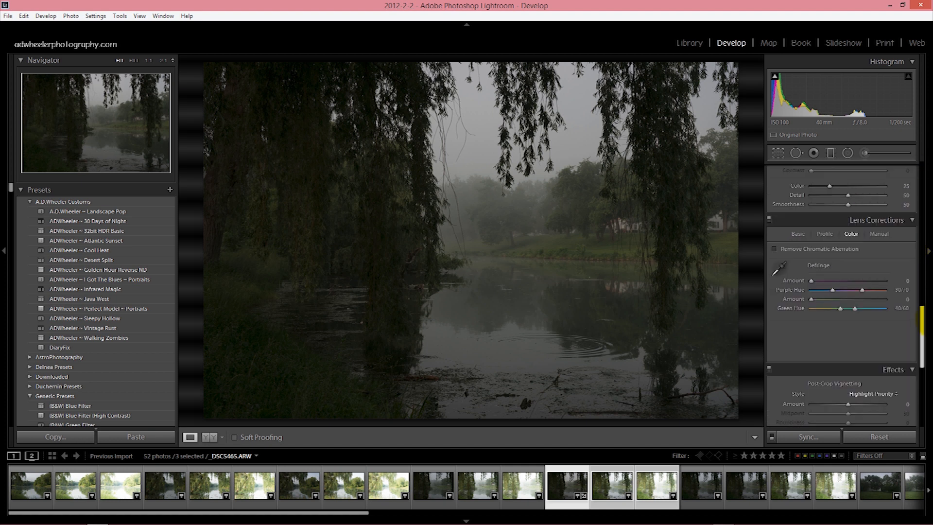
click(825, 234)
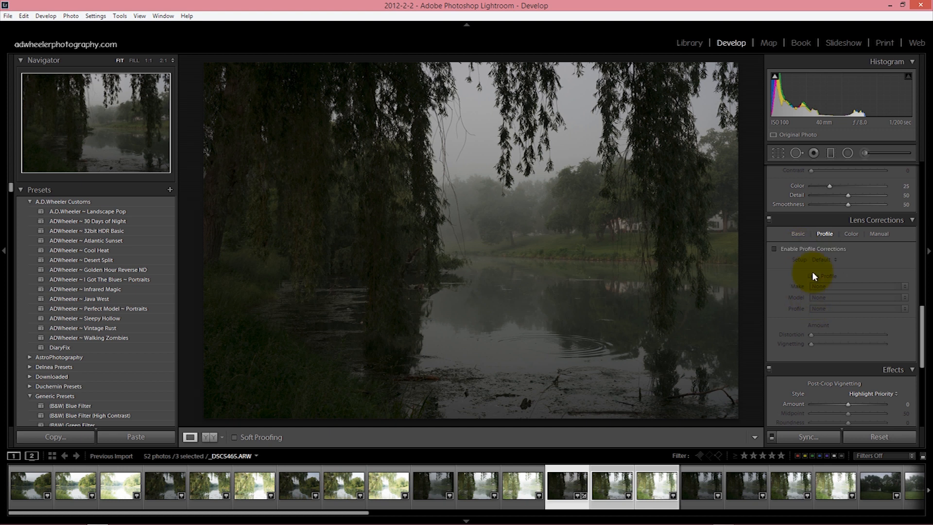
click(805, 251)
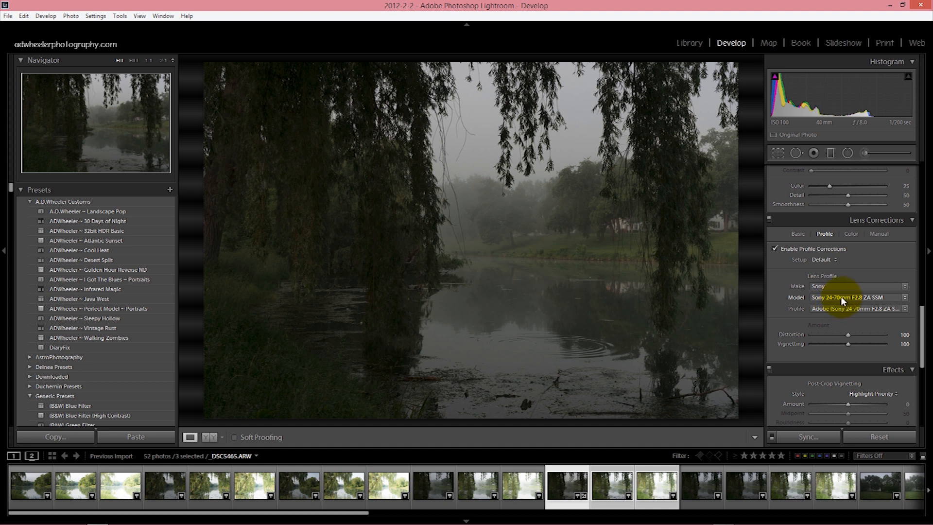
click(851, 235)
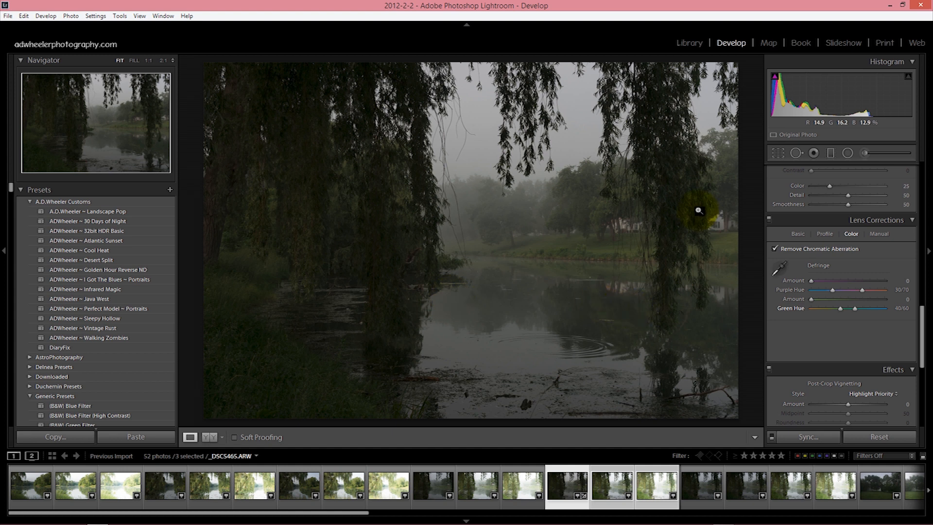
Inspect the thin willow branches against the sky at 1:1 for colour fringing, and return to the full view
click(450, 136)
drag(427, 156, 425, 230)
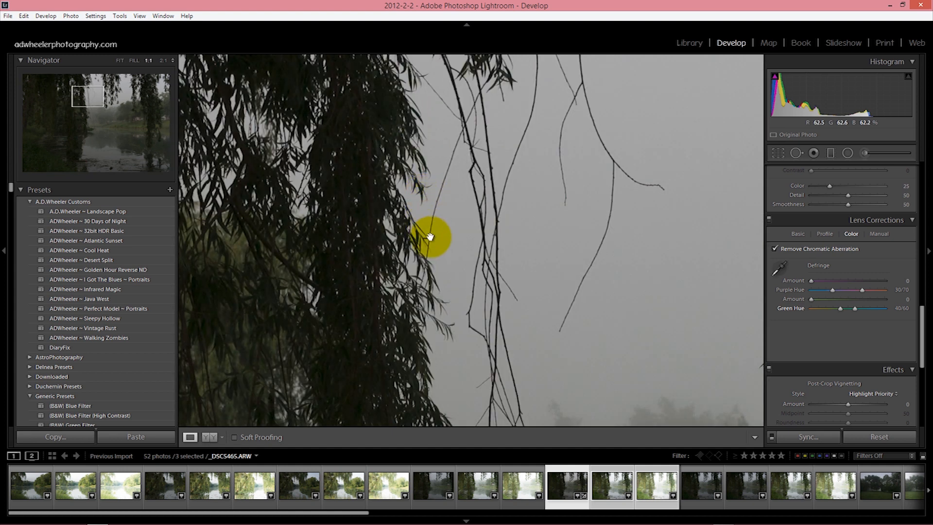
click(508, 202)
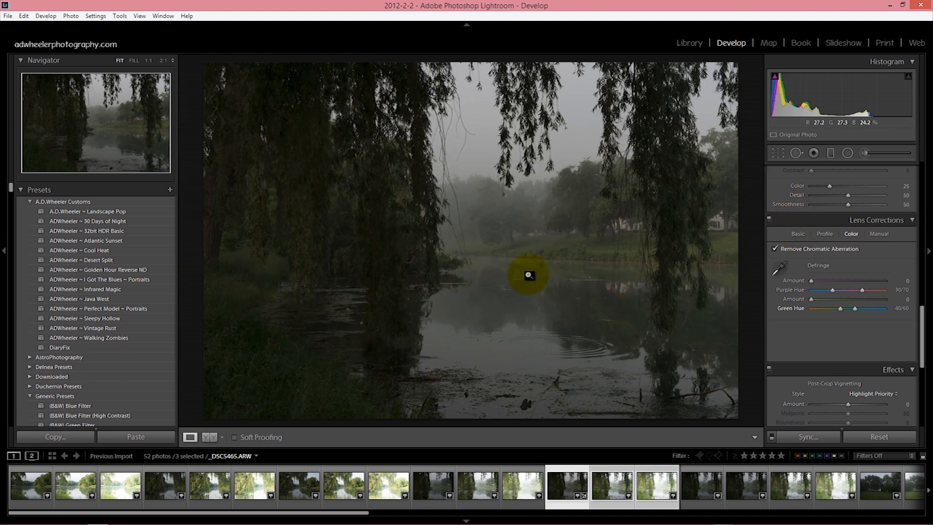
Synchronize all develop settings from the dark exposure to the other two selected exposures
click(808, 436)
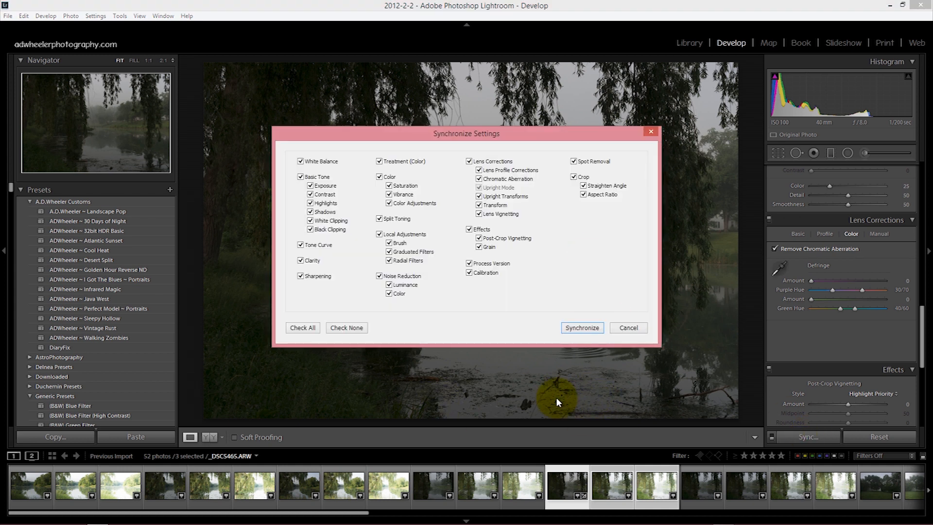
click(577, 328)
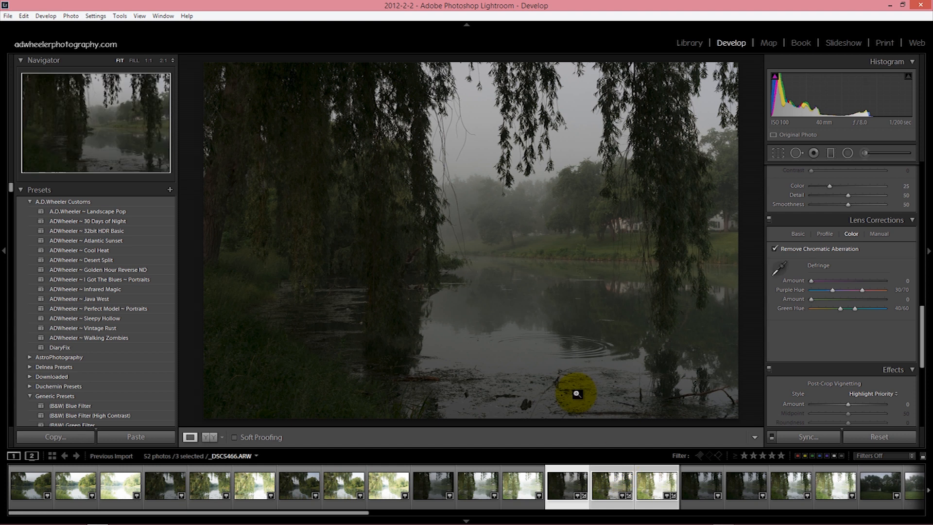
Send the three selected pond exposures to Merge to HDR Pro in Photoshop and set the merge mode to 32 Bit
right_click(617, 482)
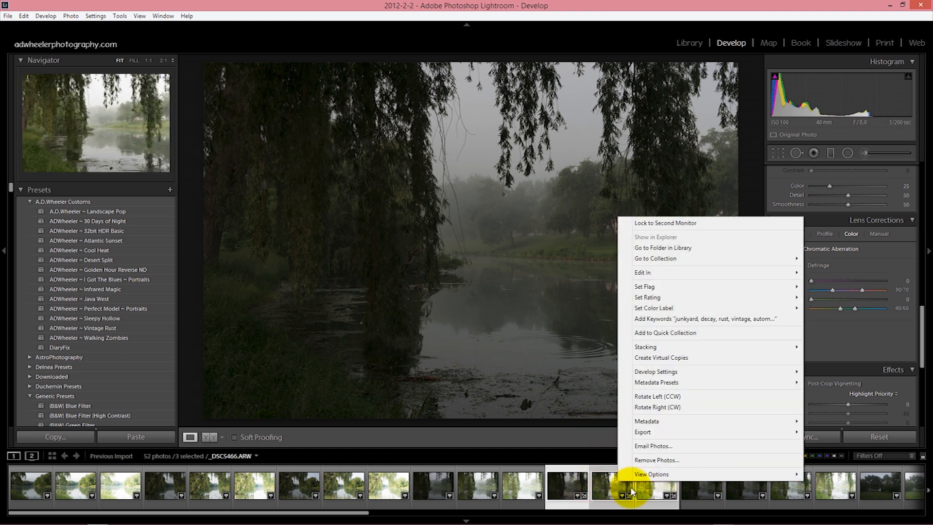
mouse_move(687, 273)
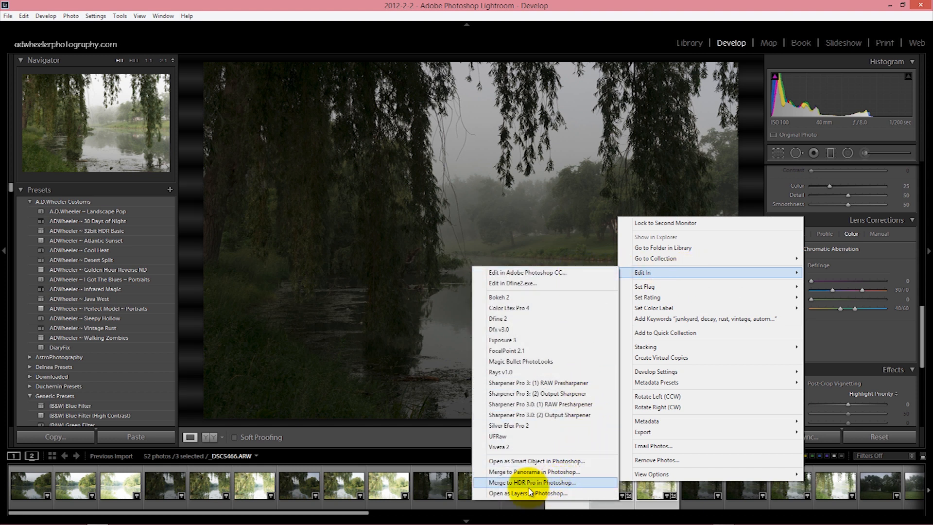
click(558, 482)
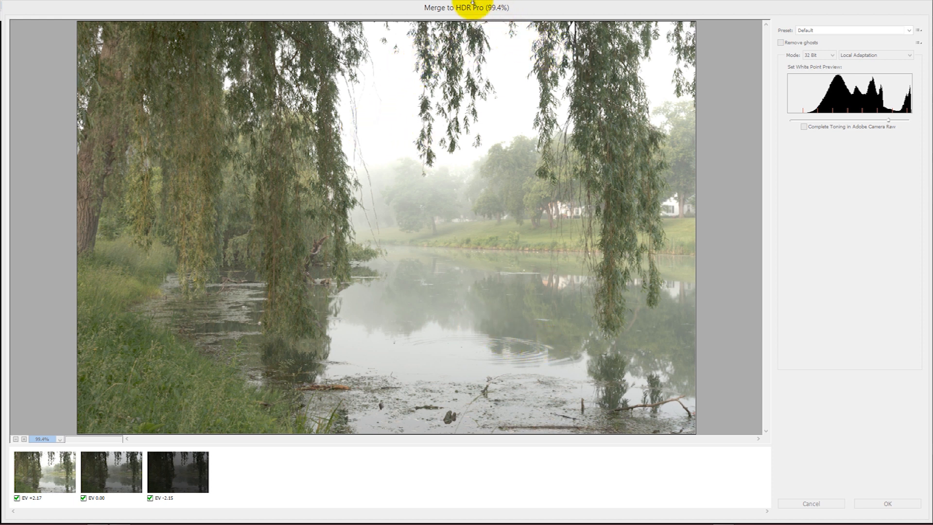
click(828, 56)
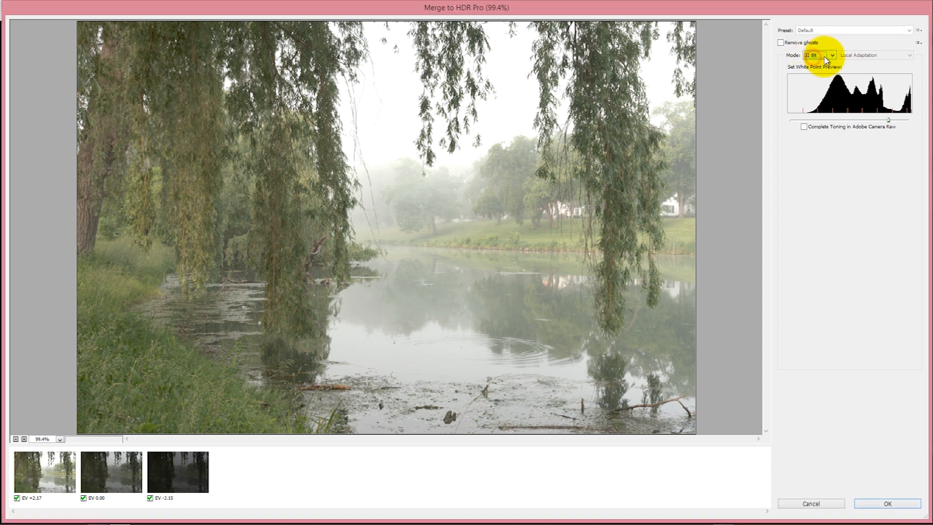
click(831, 57)
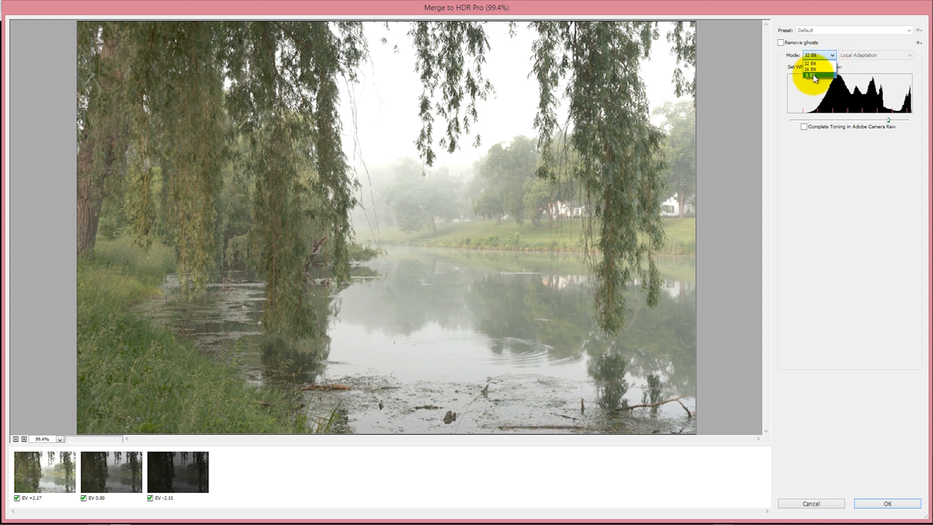
click(820, 64)
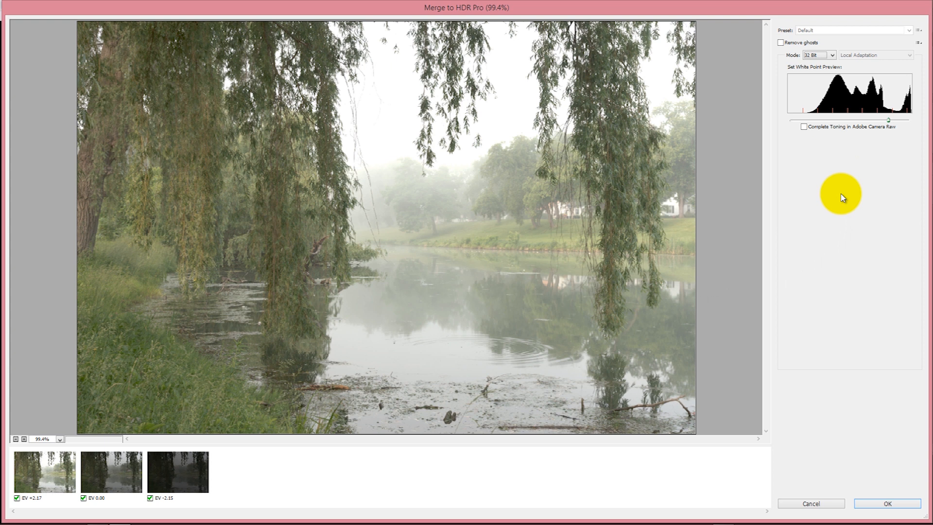
Compare the pond ripples with and without ghost removal, and leave Remove ghosts enabled
click(780, 43)
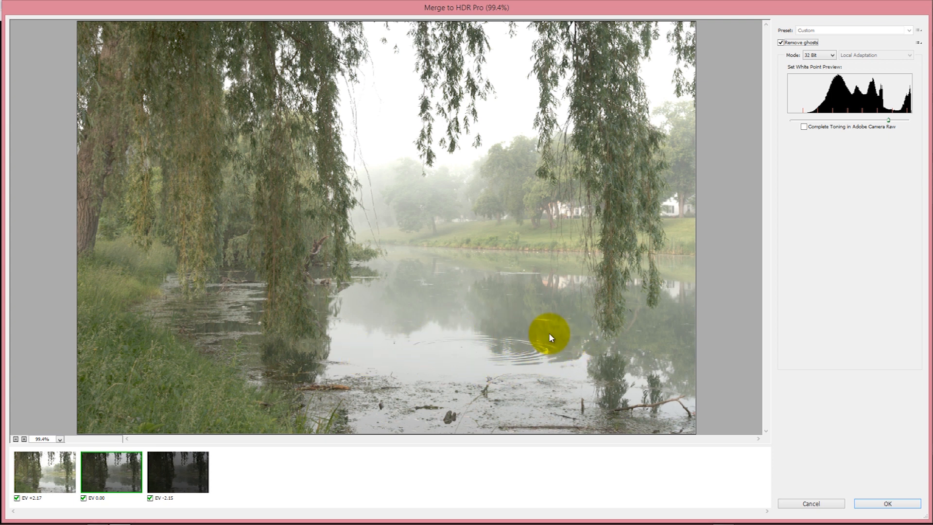
click(781, 43)
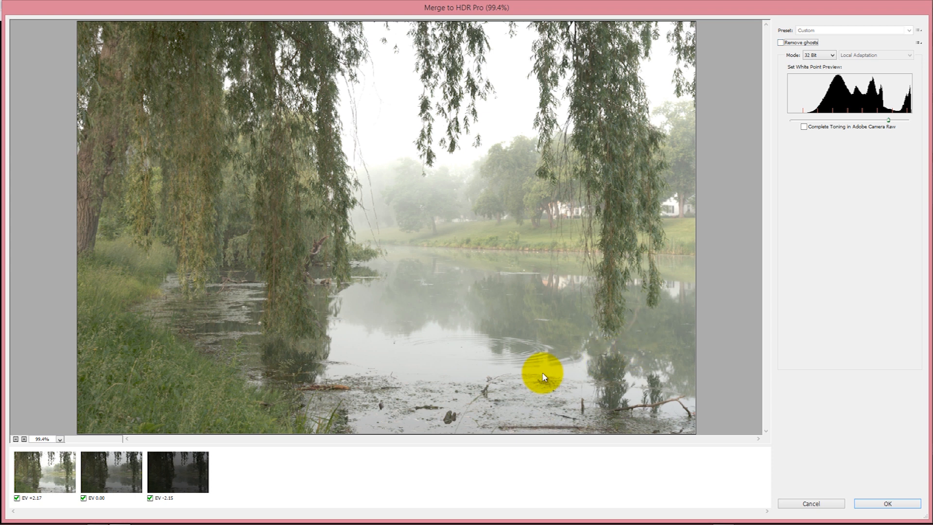
click(780, 43)
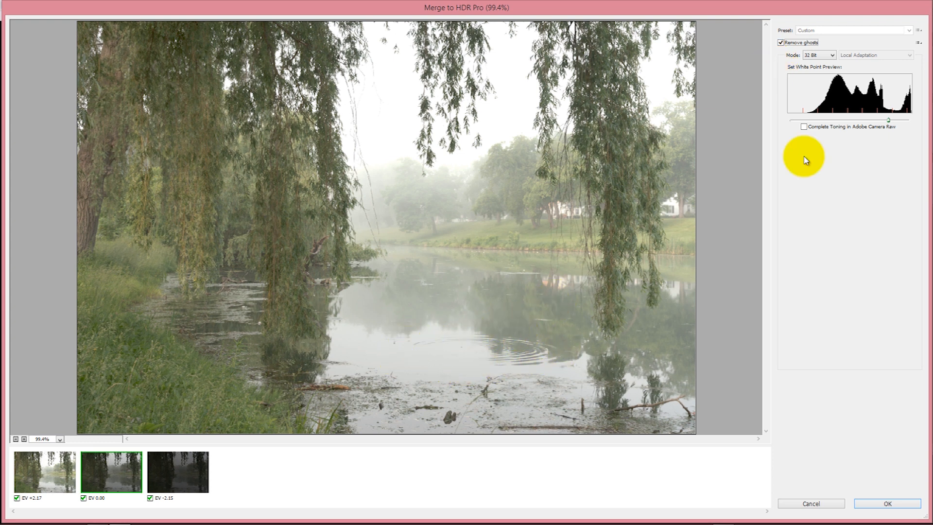
click(784, 43)
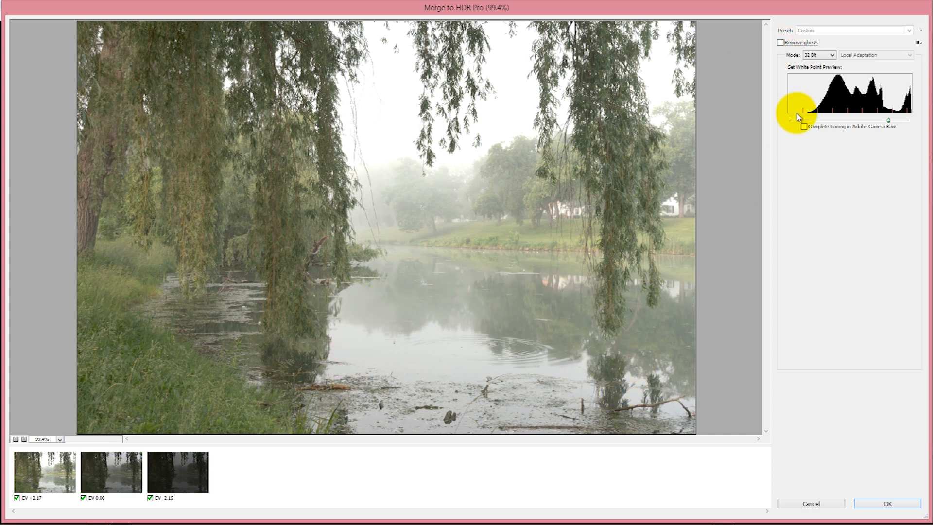
click(781, 43)
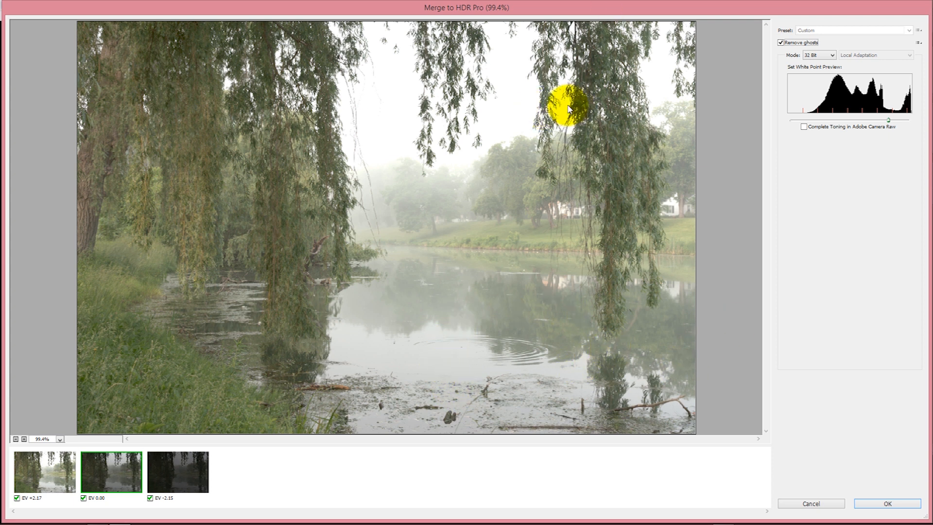
Run the HDR merge, and close the resulting document with its changes saved
click(880, 503)
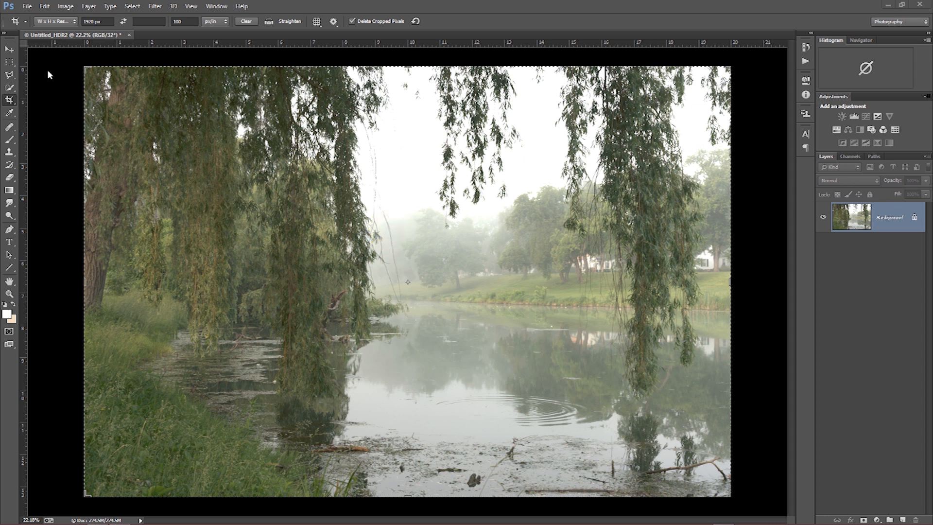
click(129, 35)
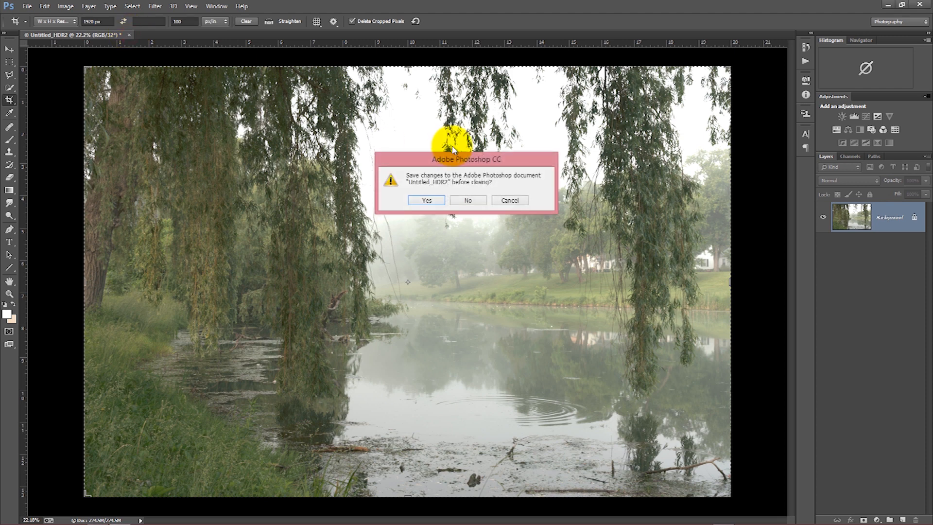
click(427, 200)
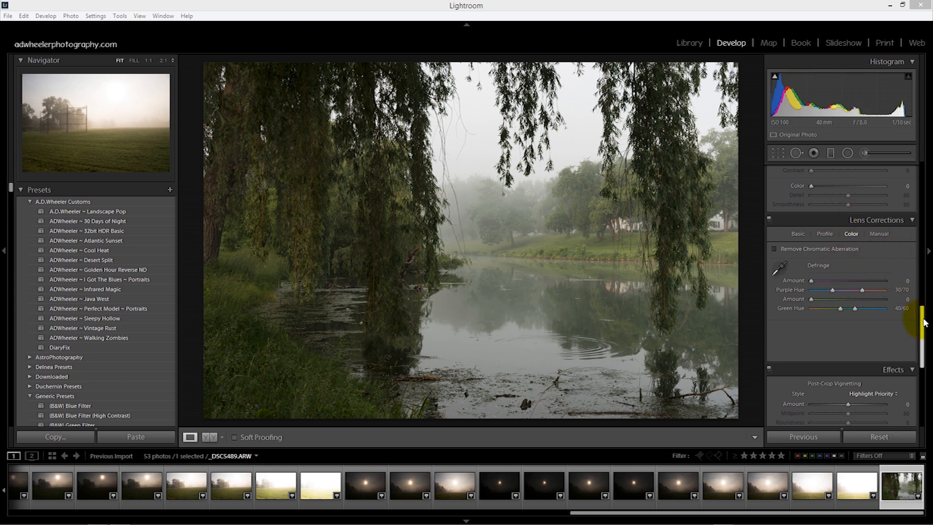
In Lightroom, adjust the merged pond photo's tones to Shadows +100, Highlights -100 and Exposure +0.94
drag(922, 324, 918, 145)
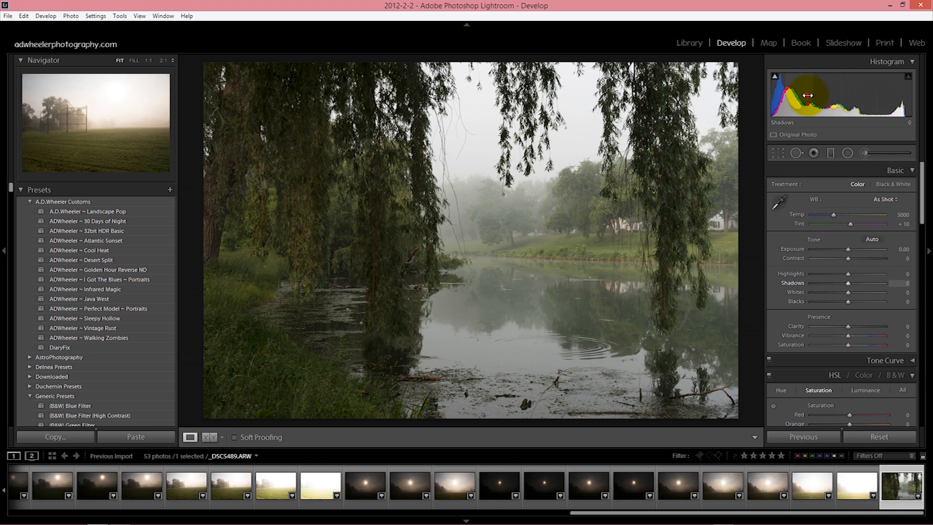
drag(817, 95, 914, 93)
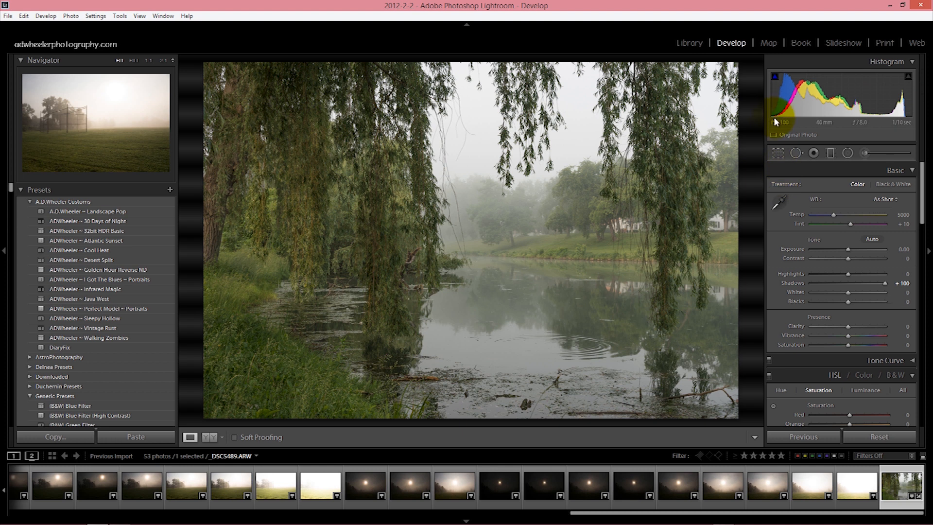
drag(880, 98, 781, 104)
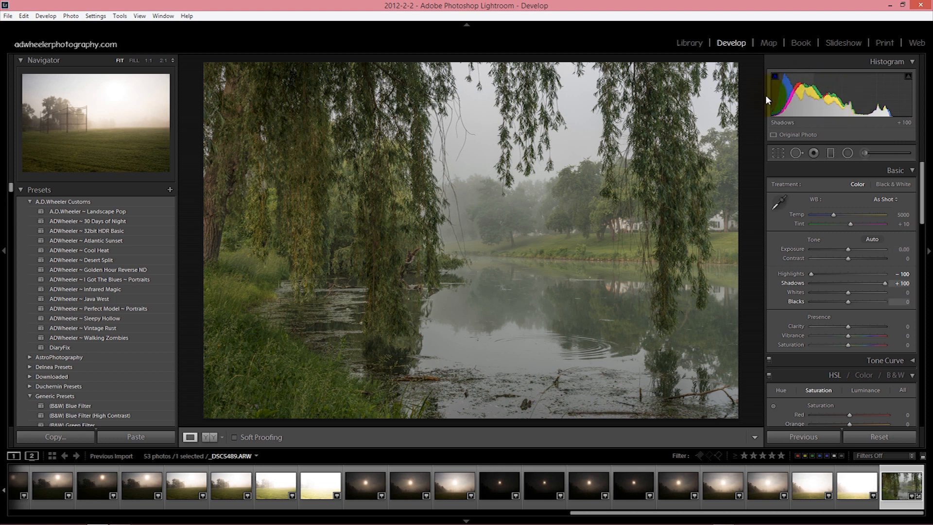
drag(836, 95, 860, 101)
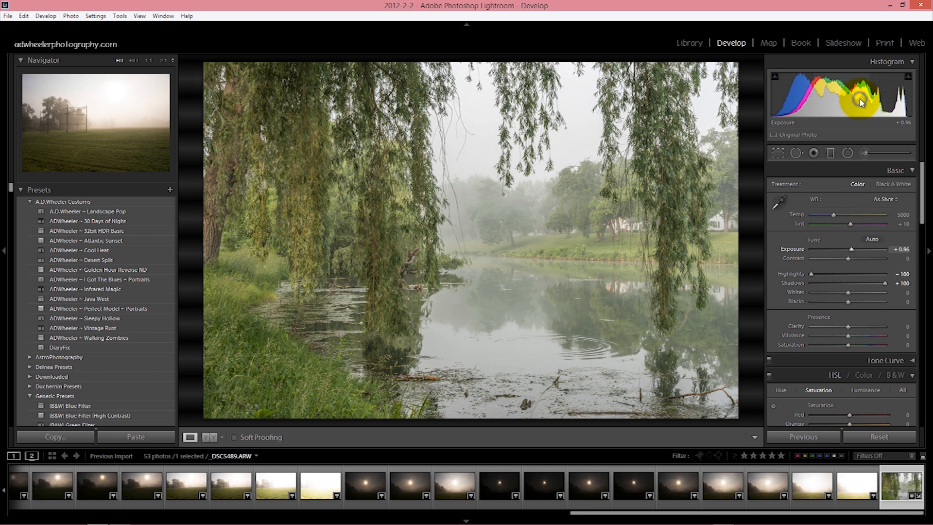
drag(836, 92, 831, 93)
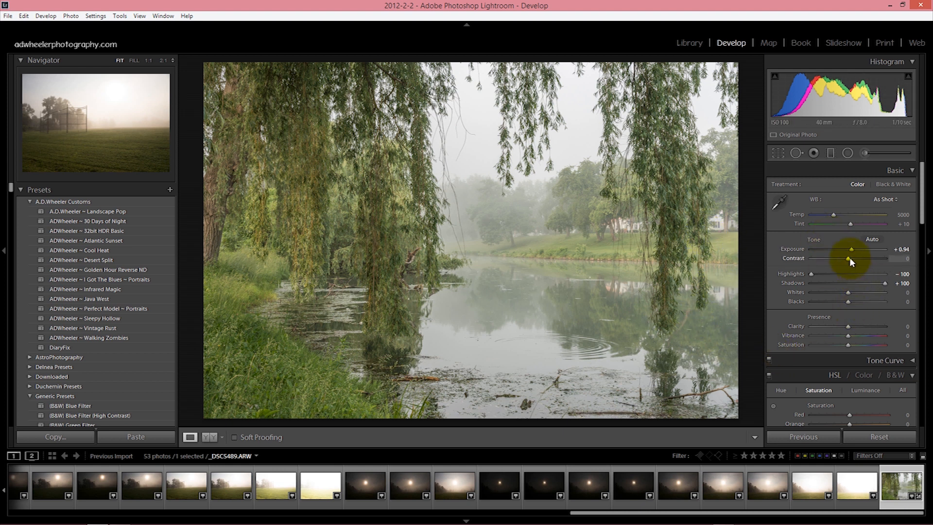
Set the merged pond photo's Contrast to +75 and Vibrance to -32
drag(848, 258, 882, 257)
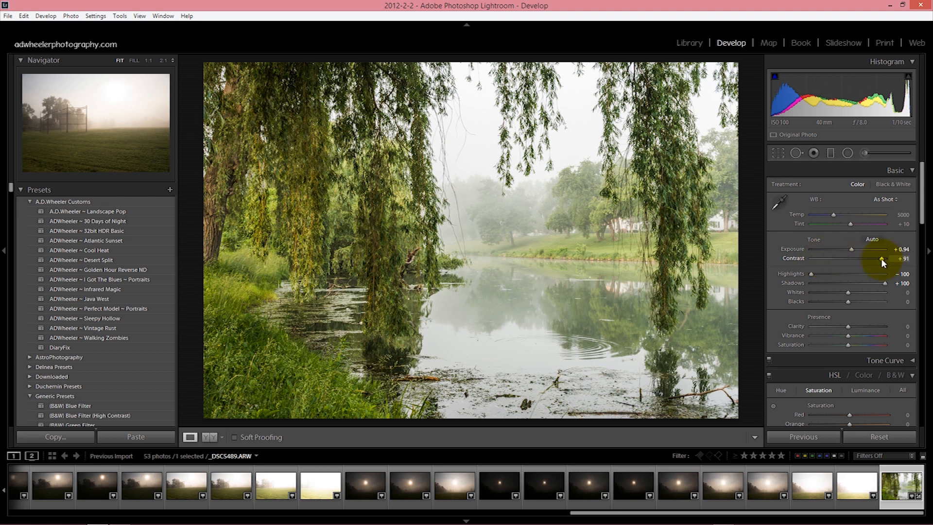
drag(881, 258, 874, 256)
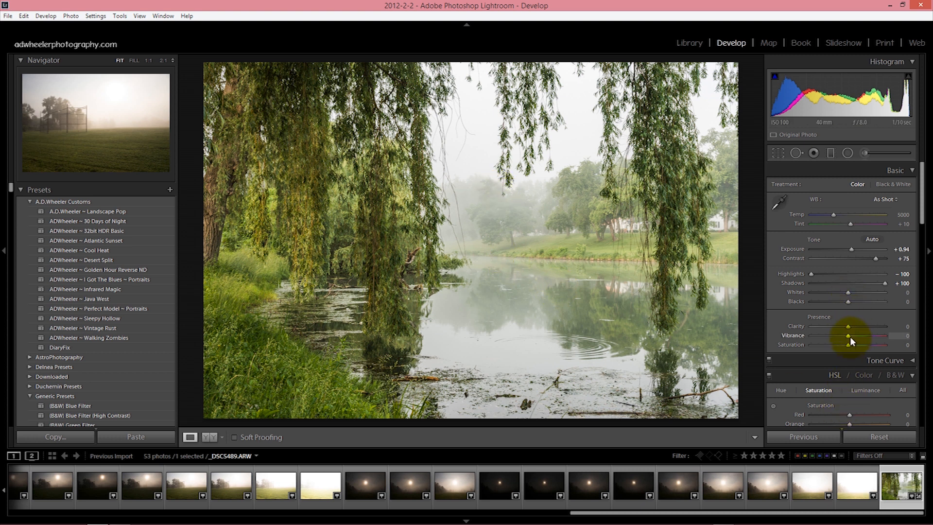
drag(849, 335, 839, 335)
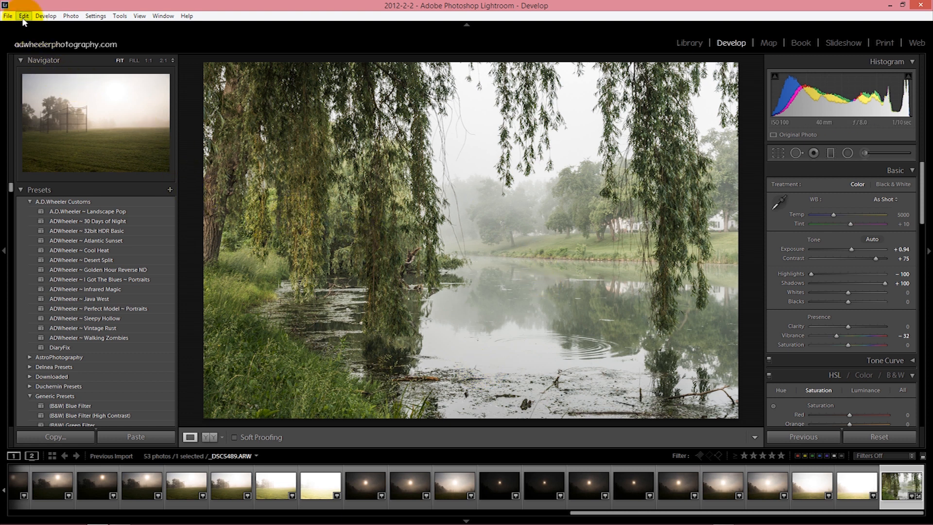
Open the adjusted pond photo in Perfect Effects 8 as a plug-in edit
click(8, 15)
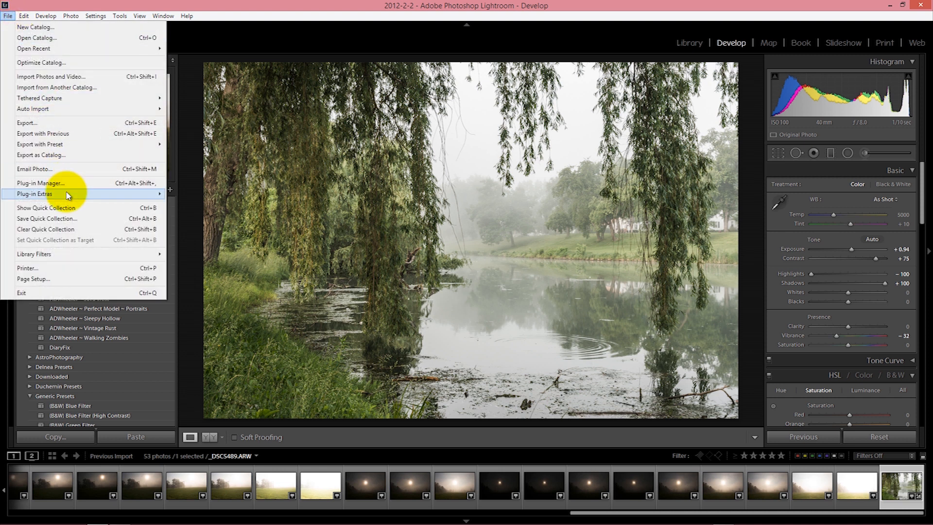
mouse_move(68, 195)
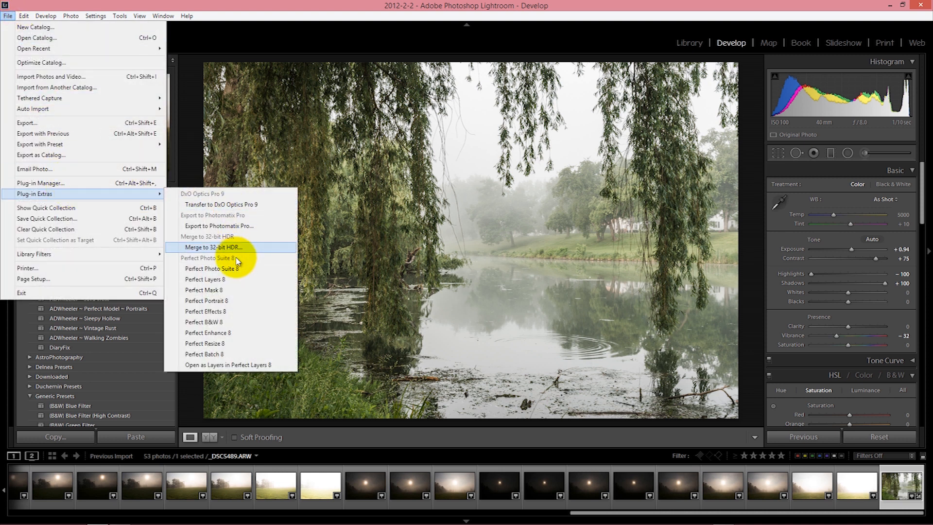
click(217, 314)
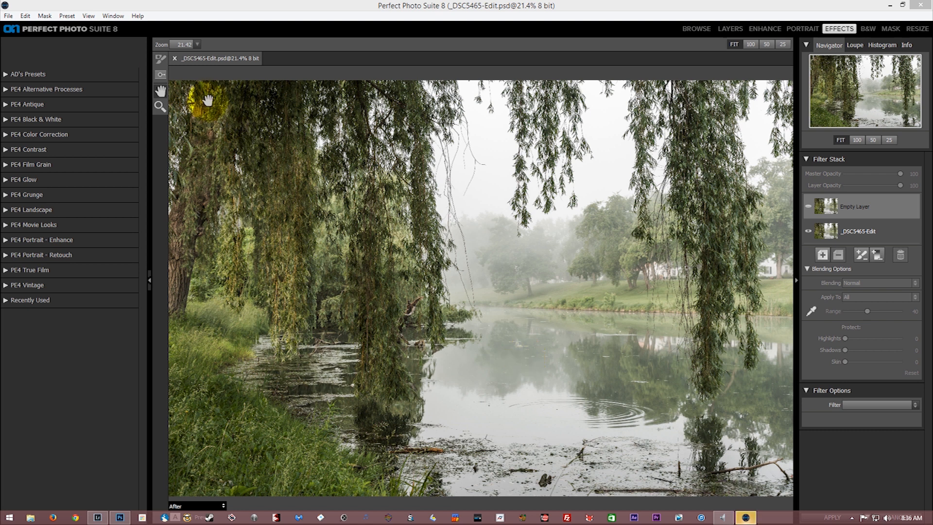
Apply the Natural version of the Dynamic Contrast filter and set its highlight protection to 53
click(7, 76)
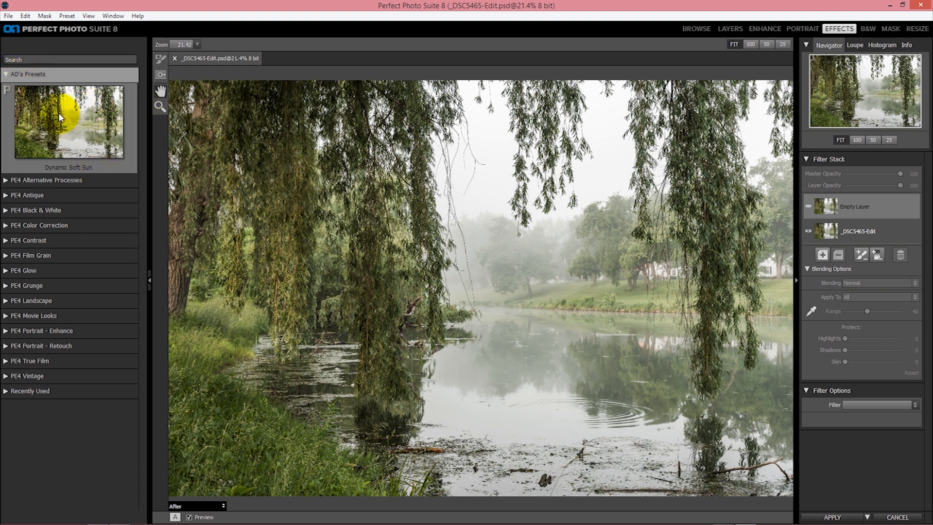
click(6, 74)
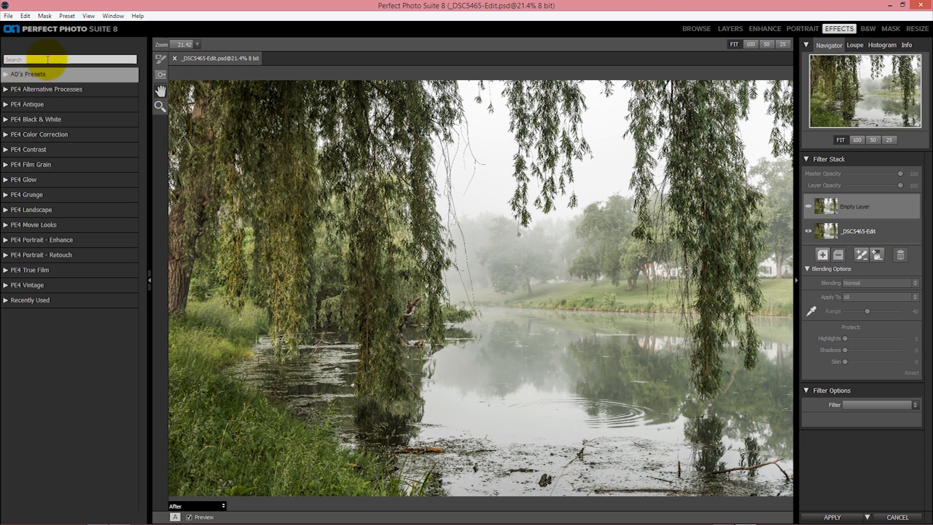
click(13, 44)
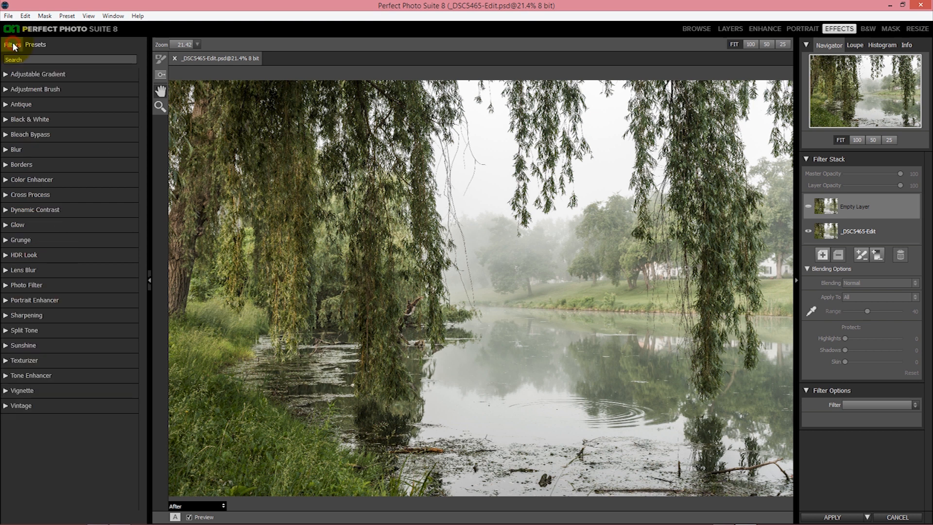
click(6, 211)
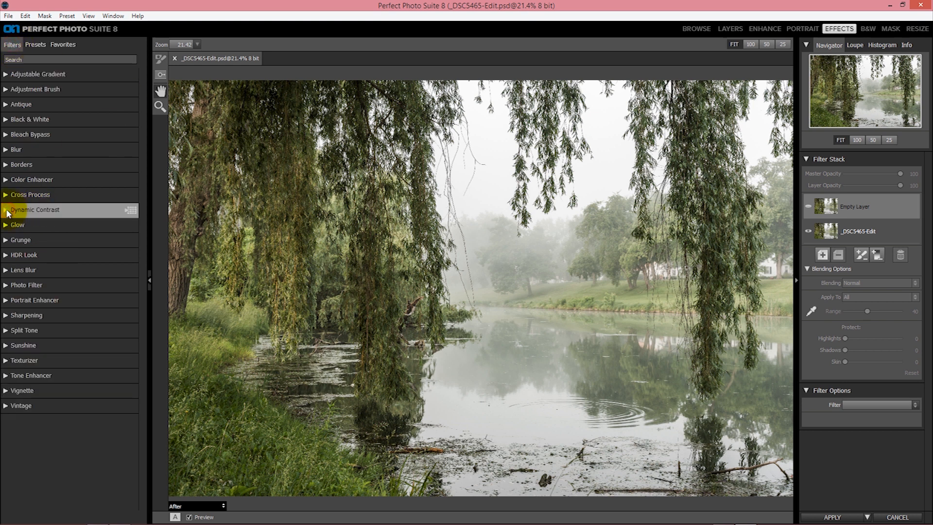
click(72, 124)
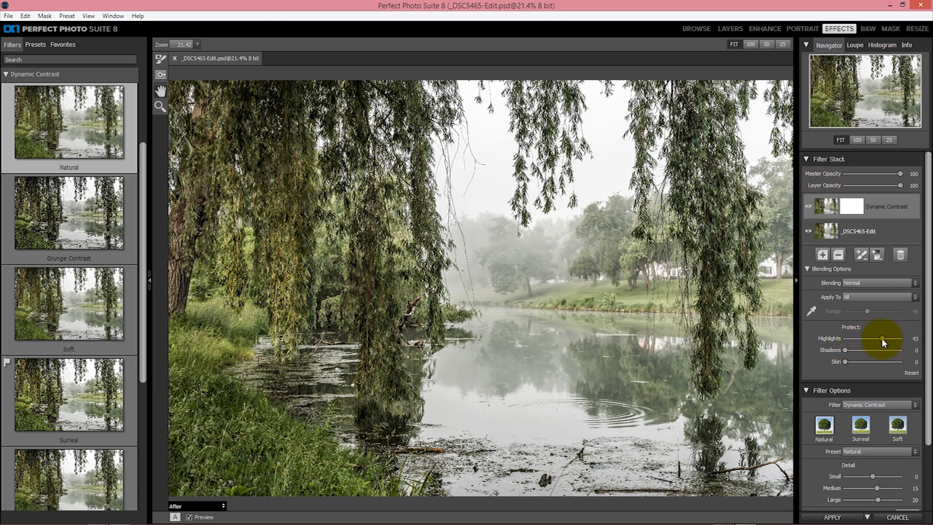
drag(888, 338, 890, 338)
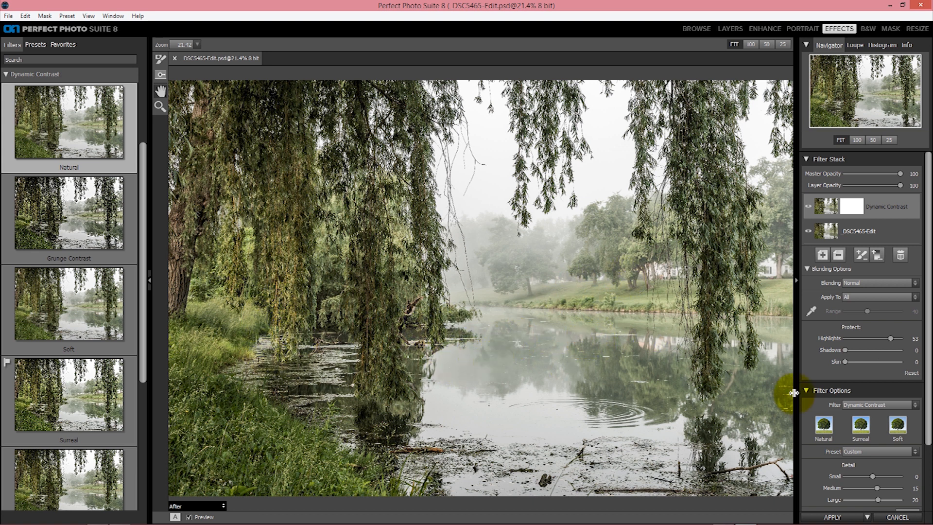
Set the Dynamic Contrast filter's medium detail to 18 and its blacks to 11
scroll(879, 405, down, 1)
scroll(890, 465, down, 2)
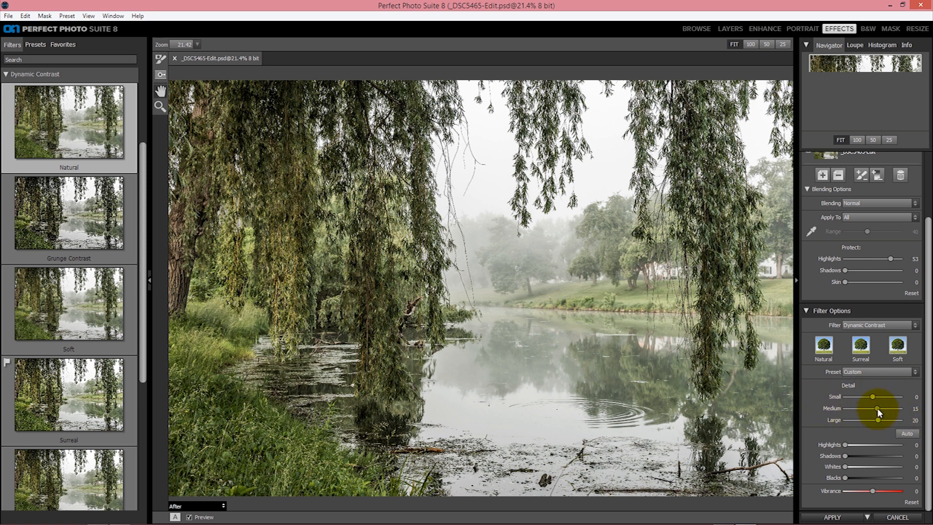
drag(876, 406, 891, 407)
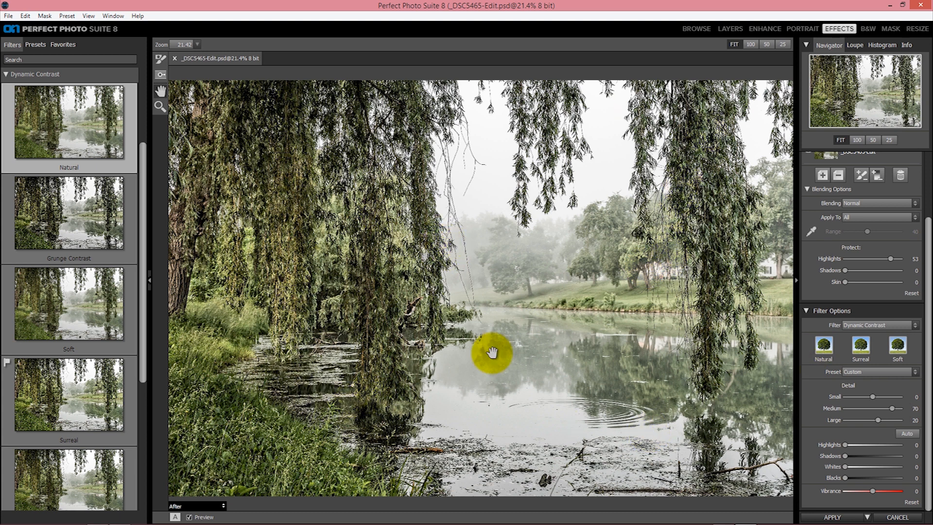
drag(892, 407, 876, 411)
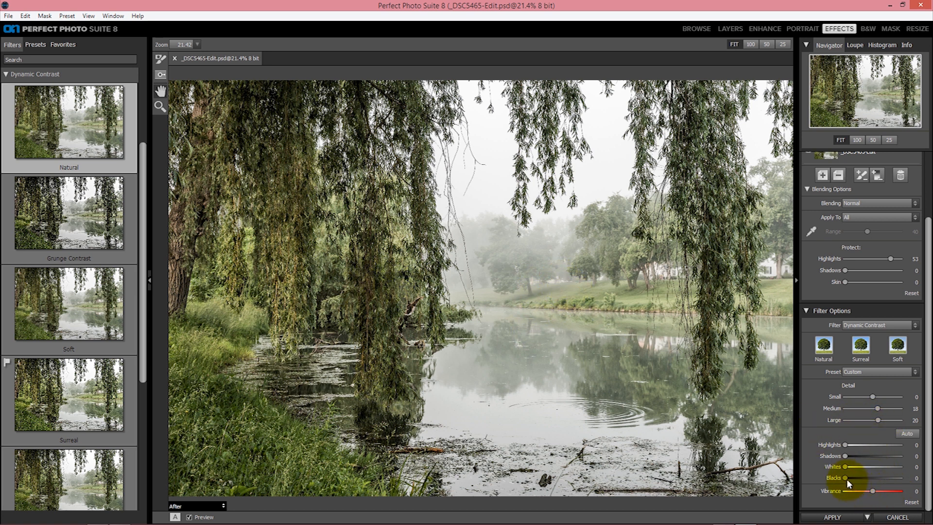
drag(844, 477, 846, 477)
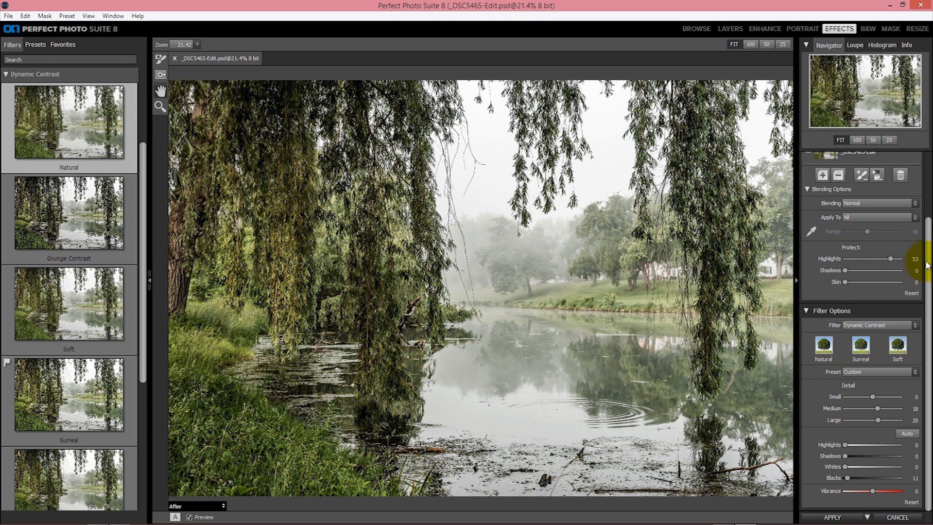
Add a filter layer with the Natural version of the Sunshine filter and set its highlight protection to 64
drag(928, 265, 918, 180)
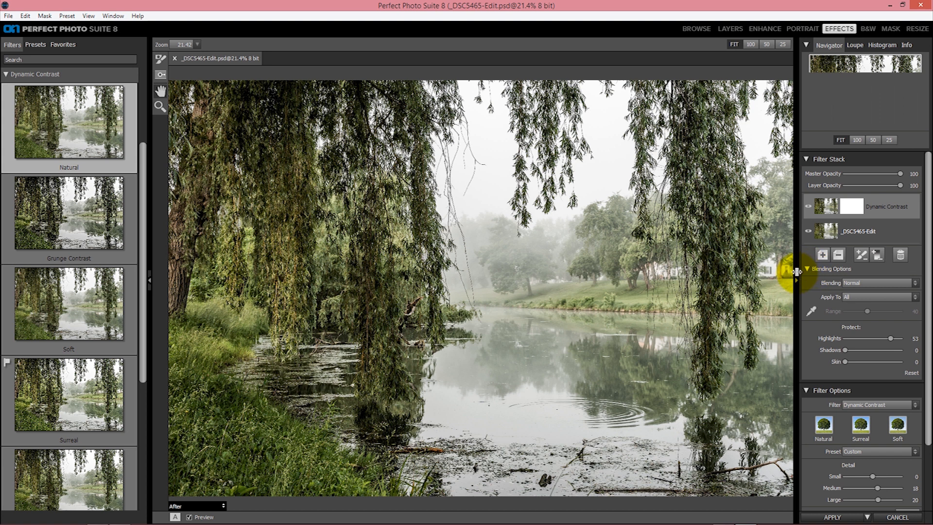
click(821, 255)
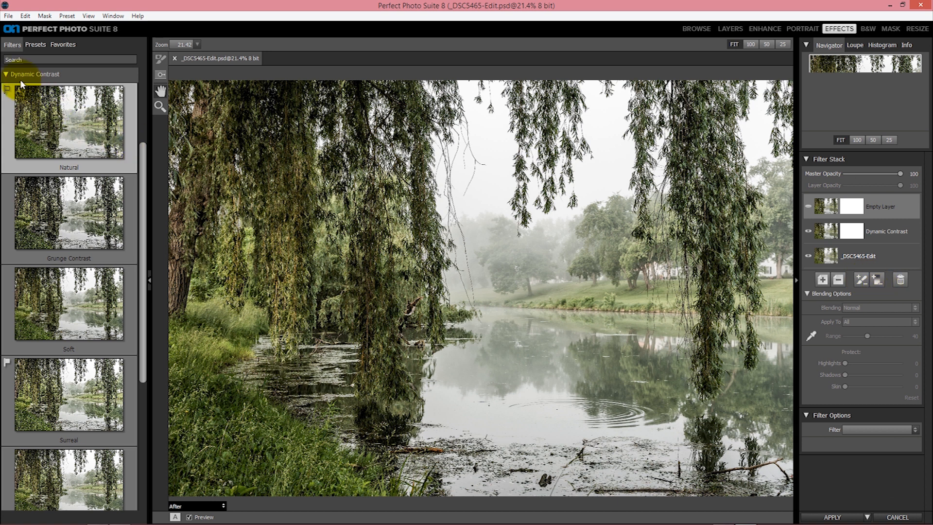
click(5, 74)
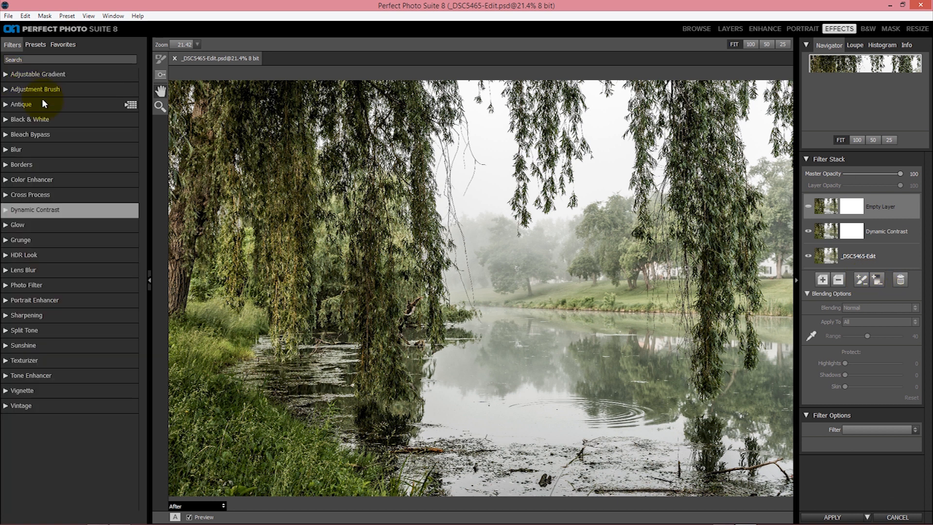
click(9, 346)
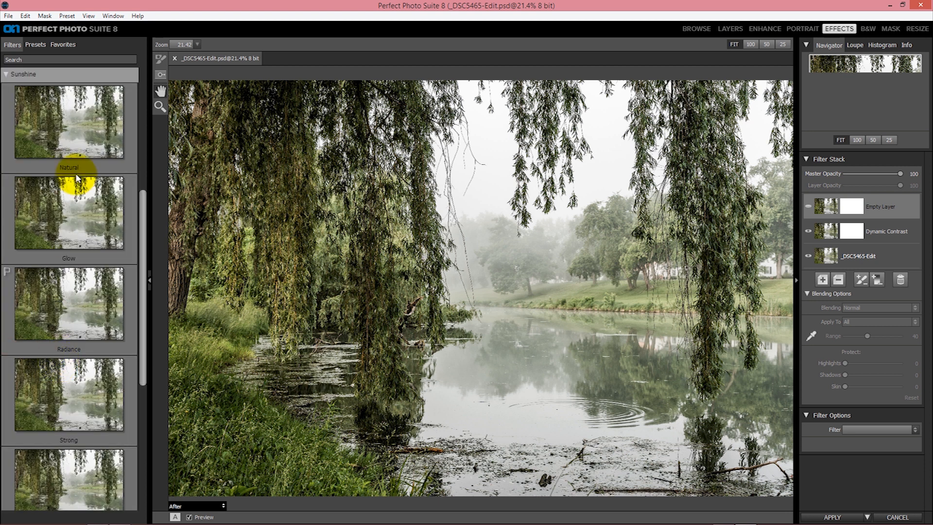
click(73, 121)
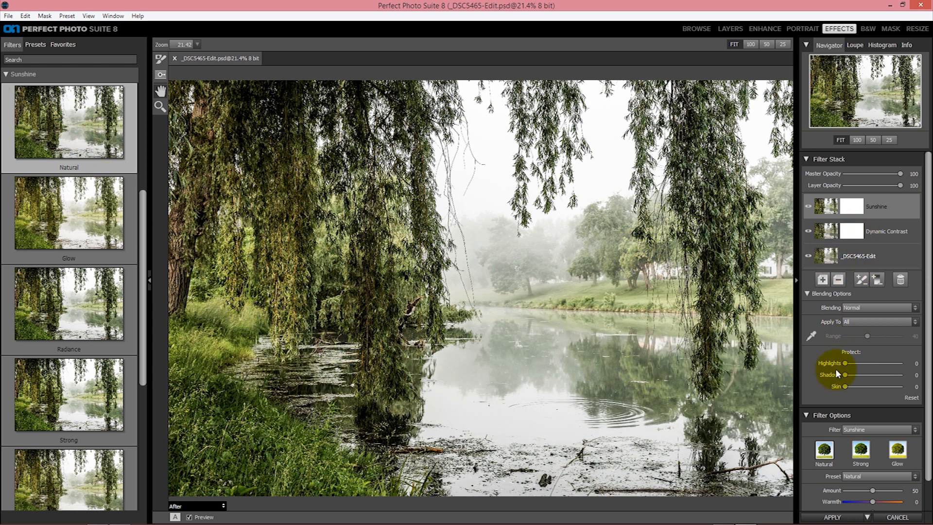
drag(896, 363, 929, 364)
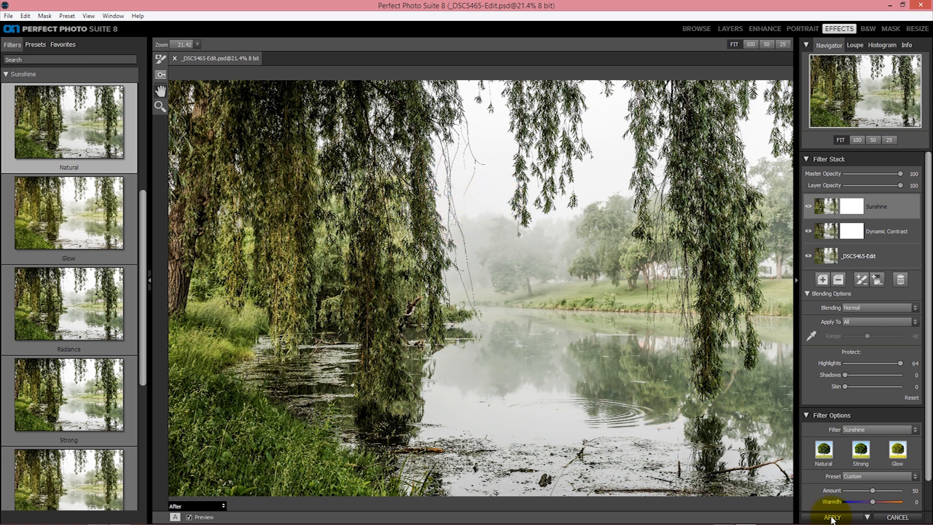
Set the Sunshine filter's amount to 30 and its warmth to 11
scroll(864, 391, down, 1)
scroll(865, 391, down, 1)
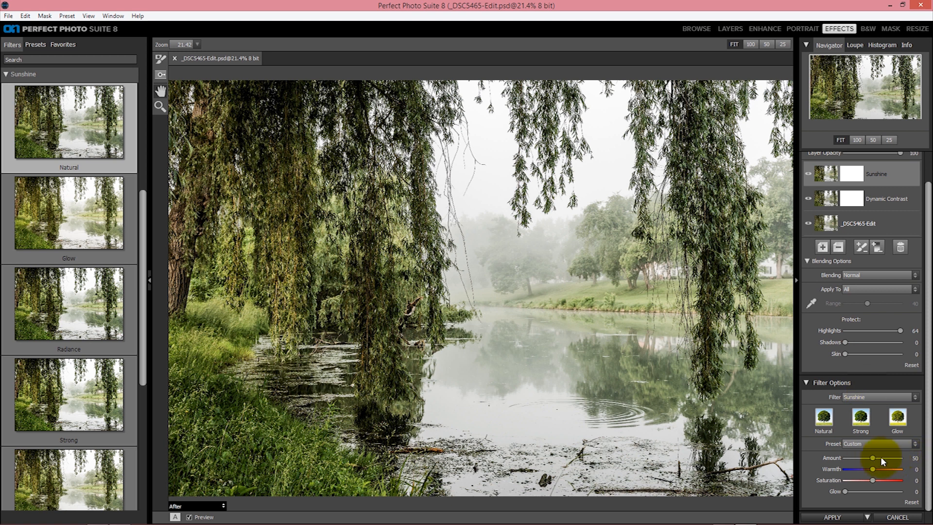
drag(861, 459, 860, 459)
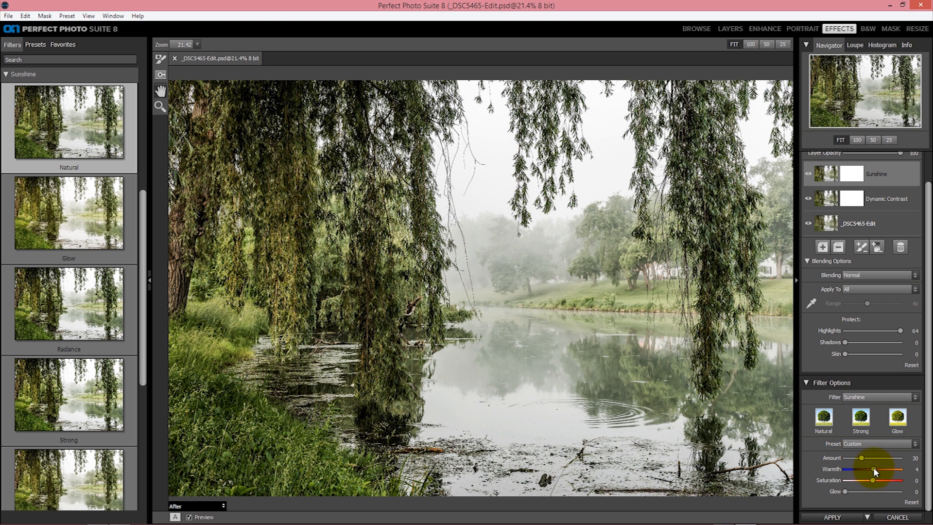
drag(874, 468, 876, 469)
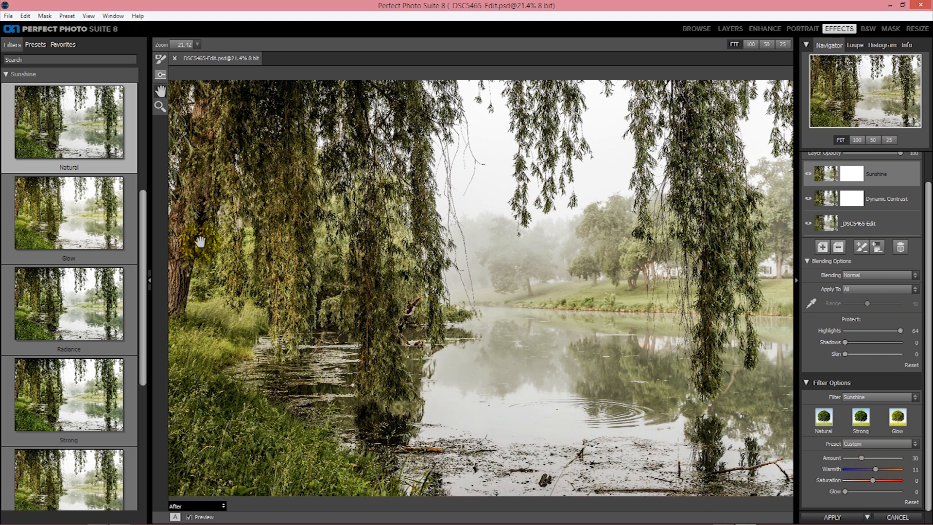
Set the Sunshine filter's glow to 45 and apply the filter stack to the photo
drag(845, 491, 852, 494)
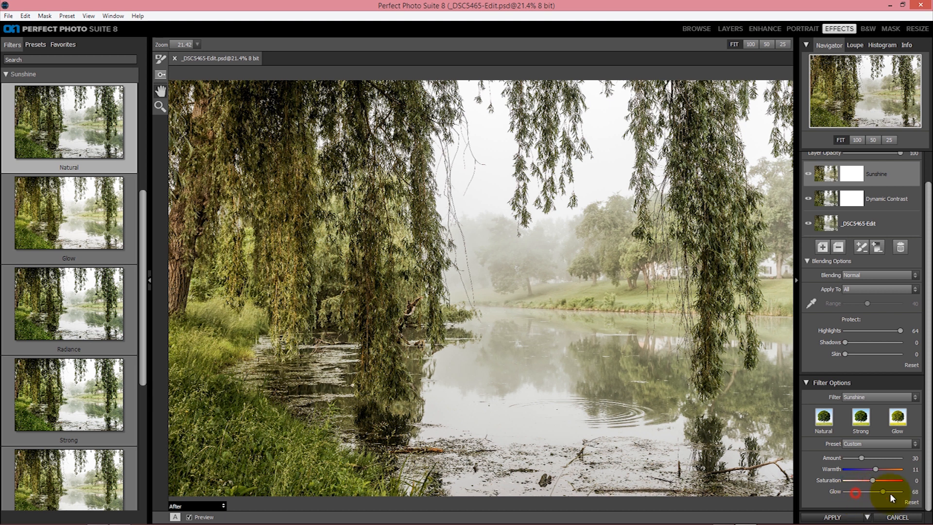
drag(855, 492, 890, 493)
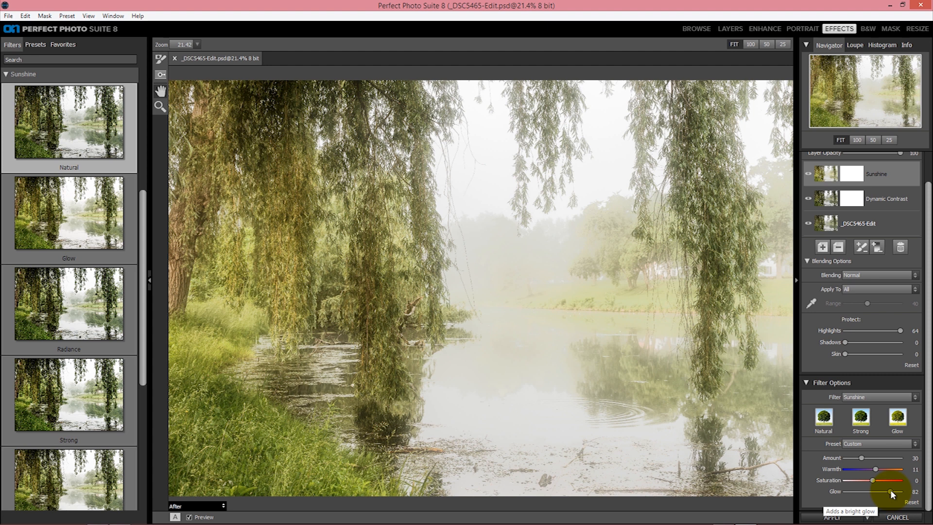
drag(890, 489, 876, 488)
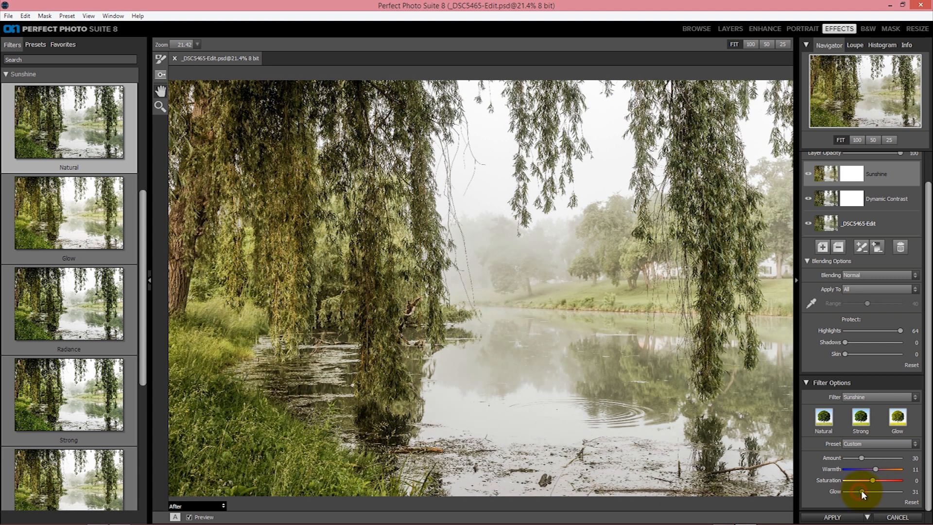
drag(867, 492, 868, 491)
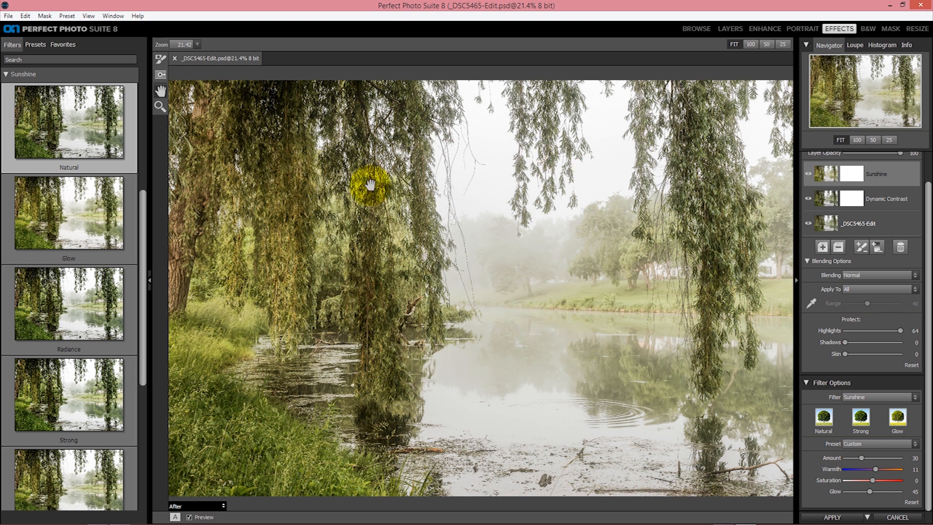
click(832, 517)
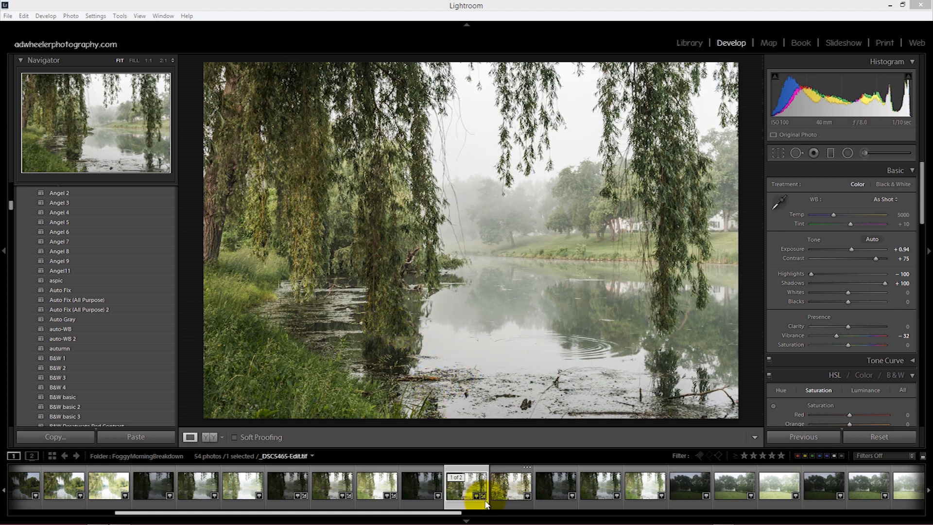
Select the filtered _DSC5465-Edit.psd in Lightroom and inspect the grass, willow branches and water ripples at full size
click(512, 493)
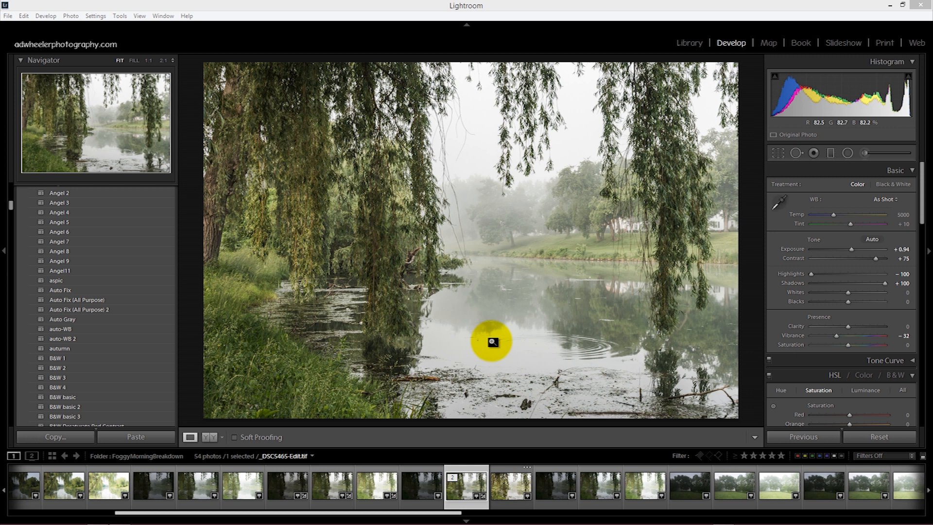
click(511, 494)
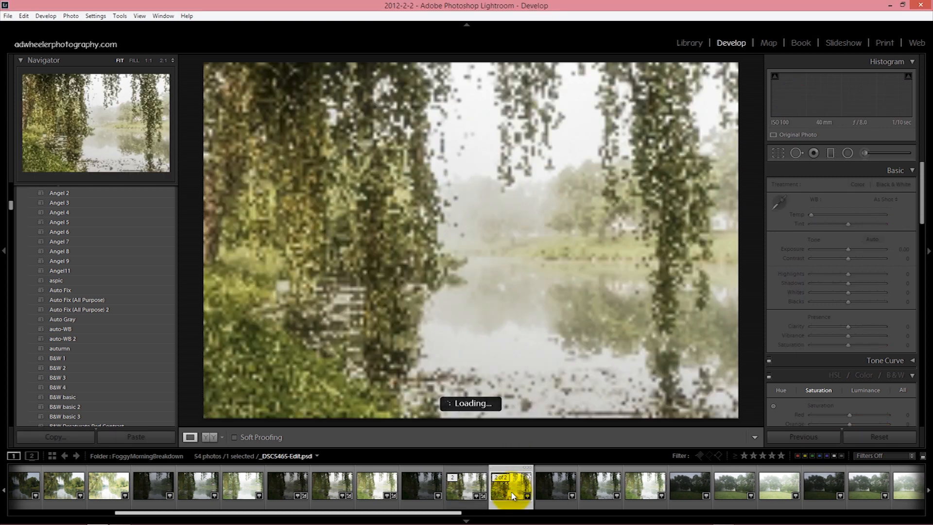
drag(611, 217, 399, 239)
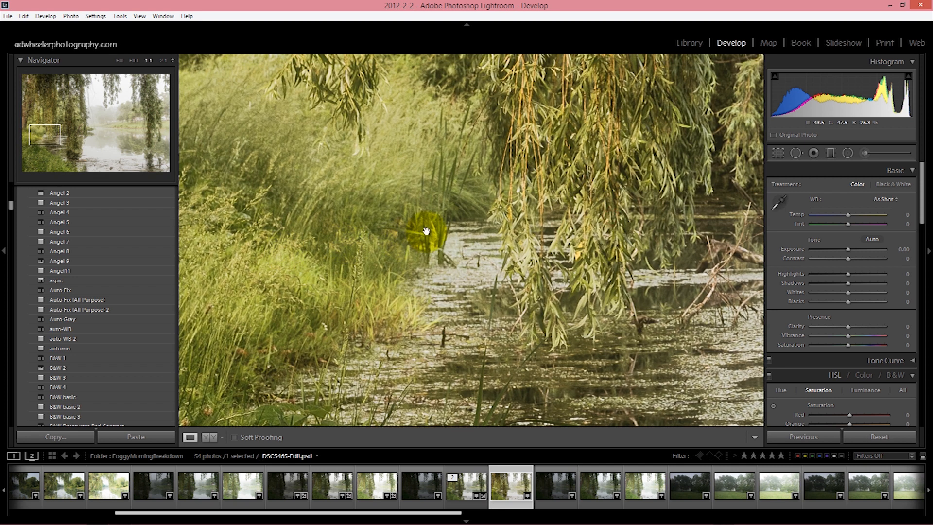
drag(552, 205, 401, 241)
drag(667, 231, 672, 234)
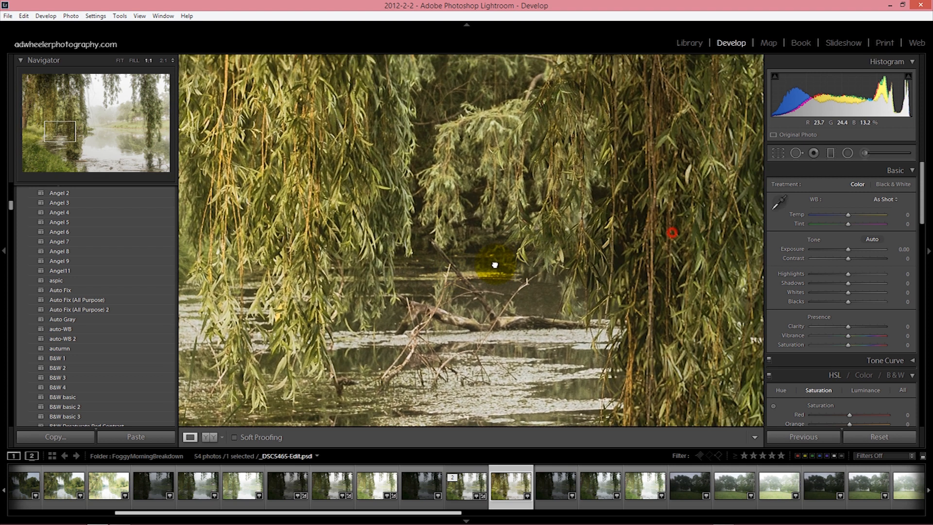
click(504, 260)
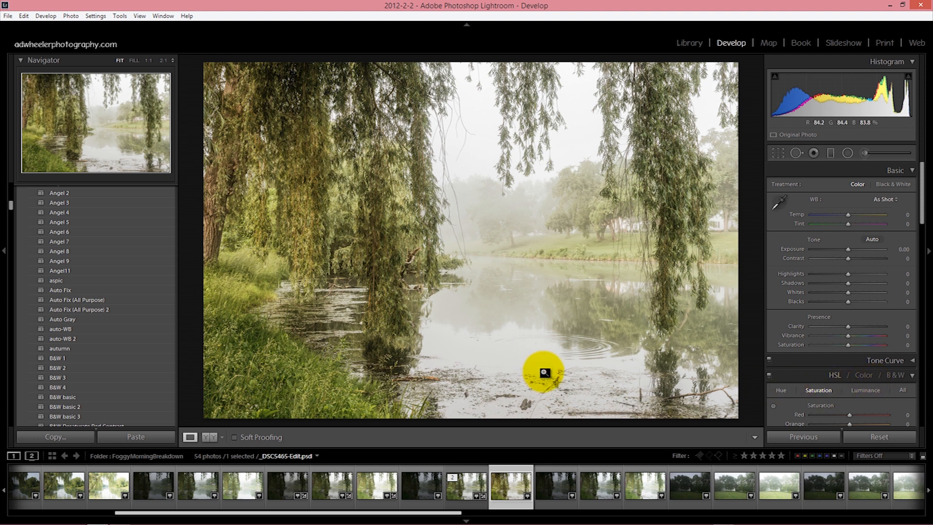
click(558, 349)
drag(674, 343, 541, 315)
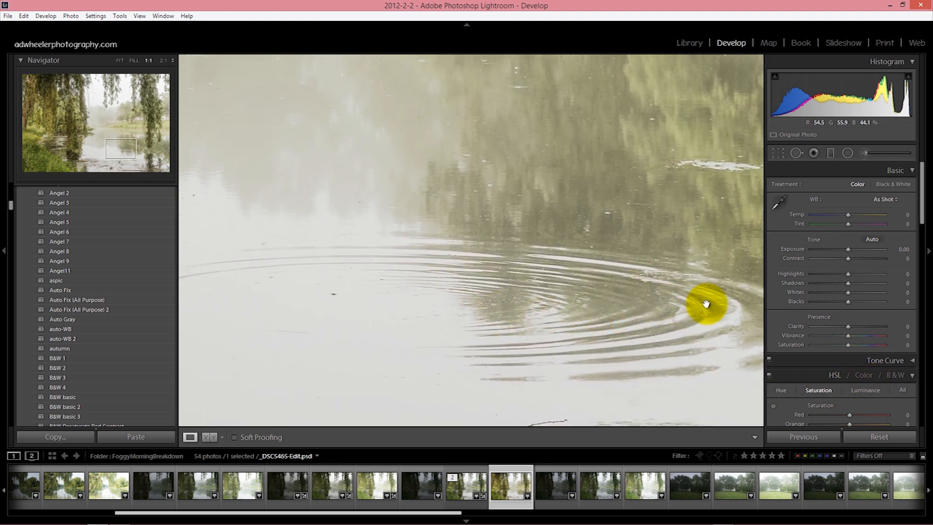
drag(704, 306, 531, 312)
click(568, 322)
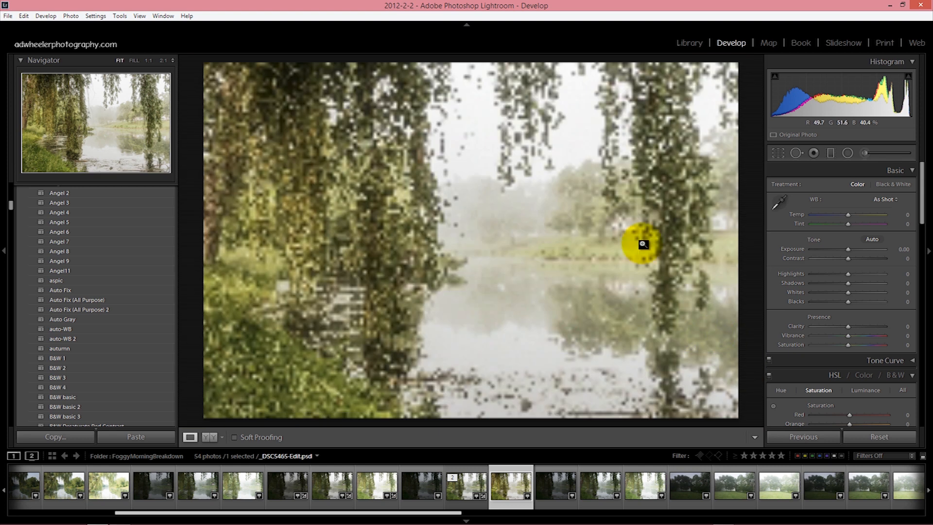
Set the filtered photo's sharpening amount to 24 and check the grass and water ripples up close
scroll(843, 360, down, 5)
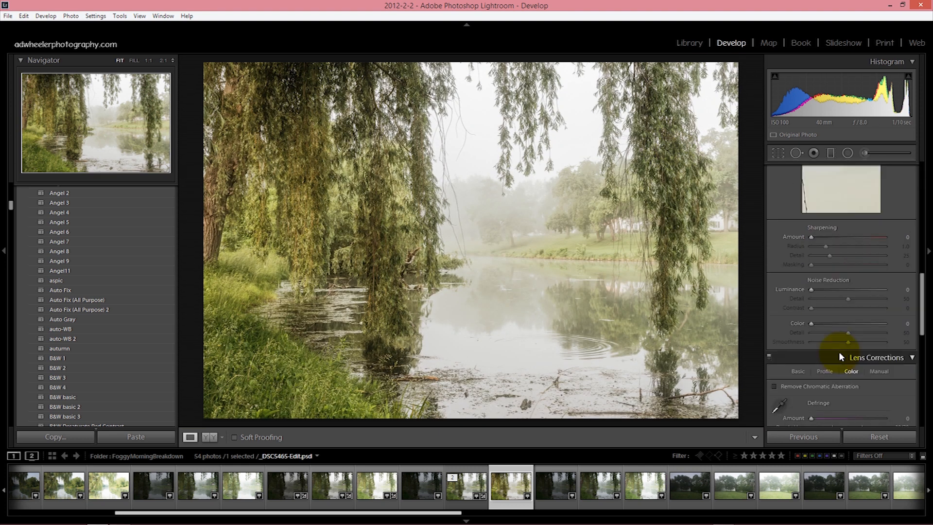
click(510, 140)
drag(522, 144, 521, 300)
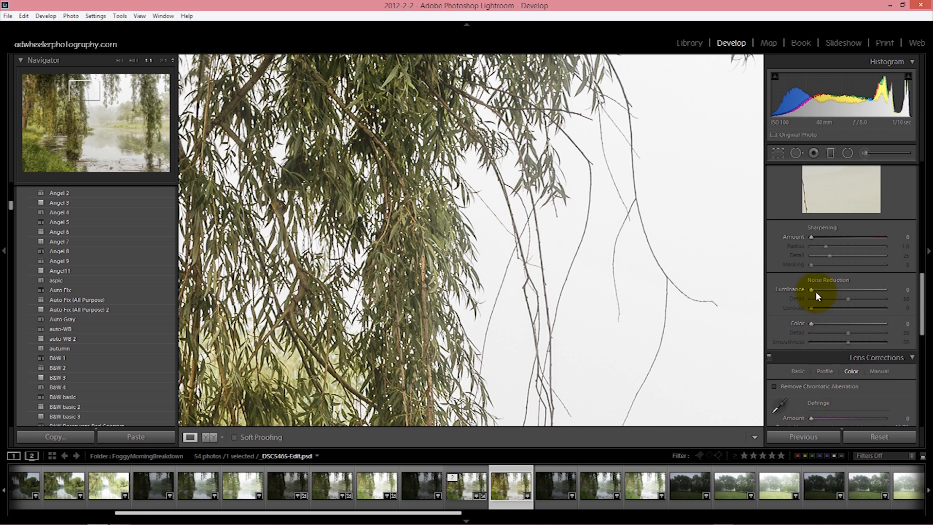
drag(823, 241, 824, 241)
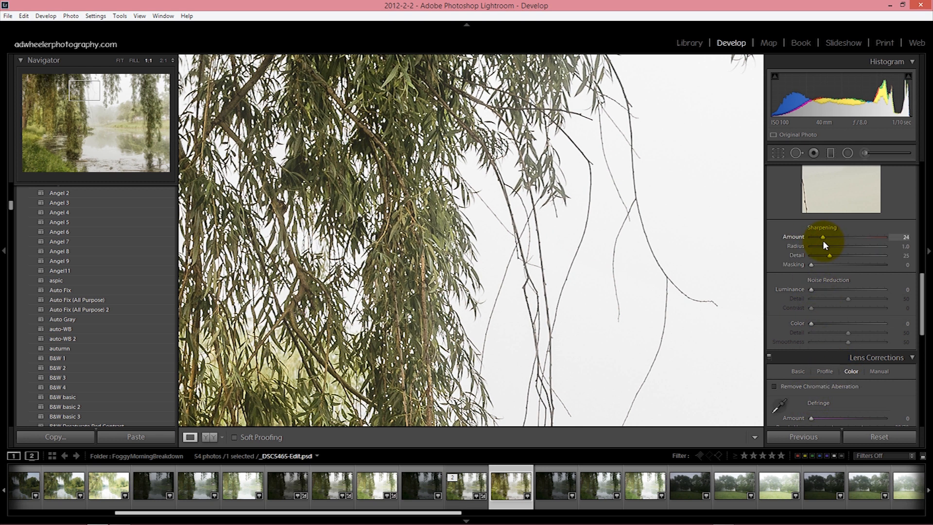
click(293, 316)
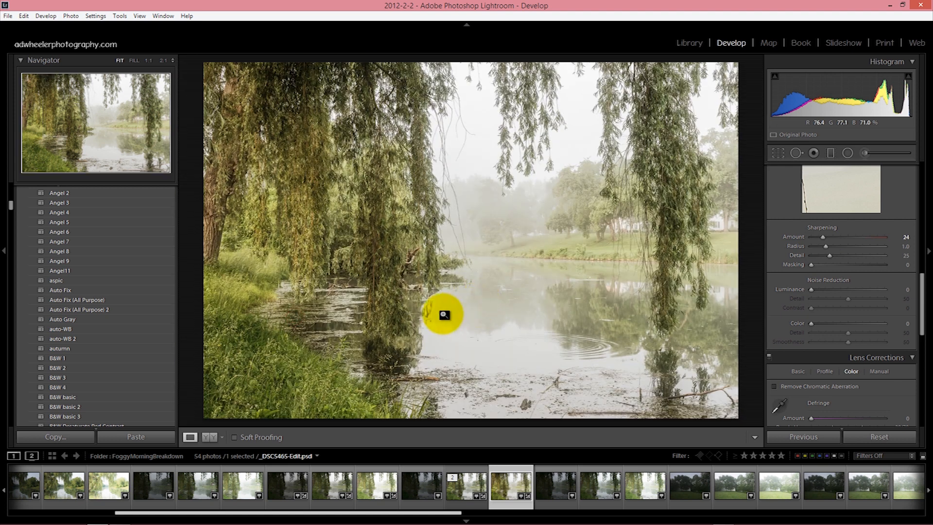
click(235, 352)
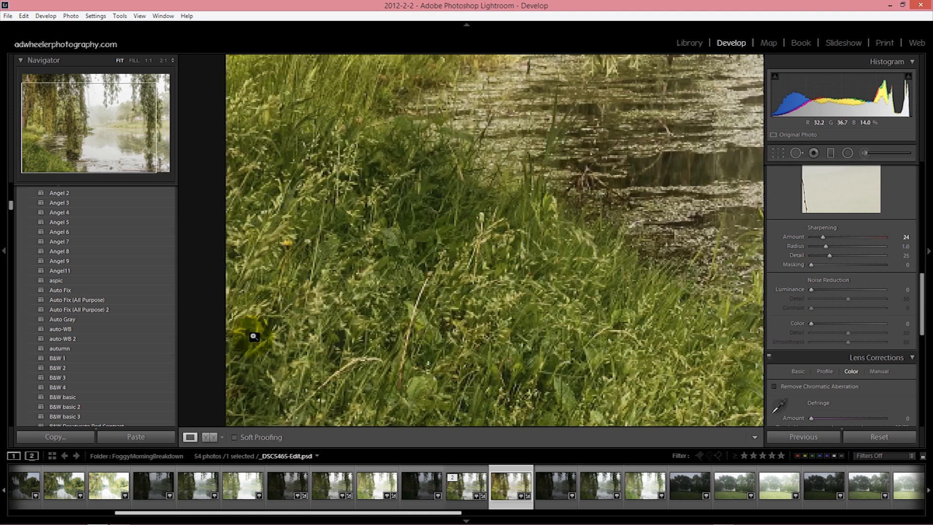
click(252, 333)
click(618, 385)
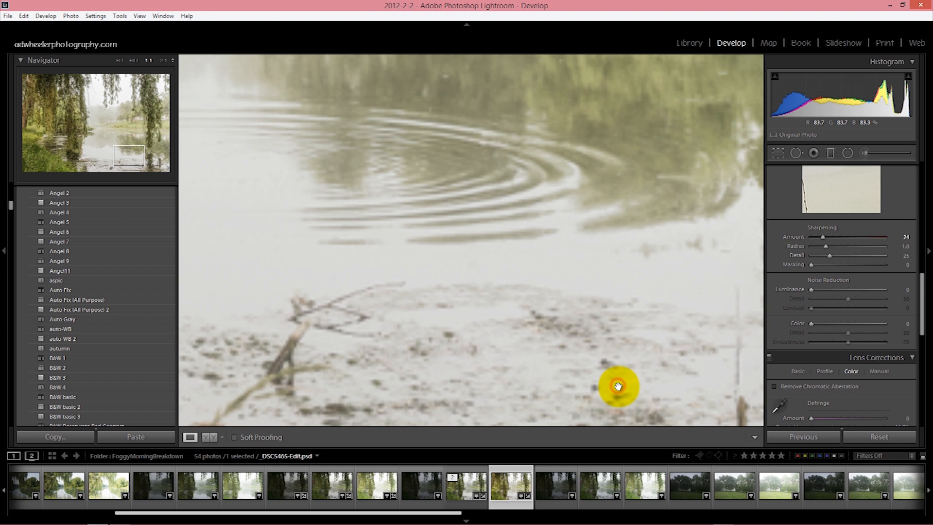
click(607, 376)
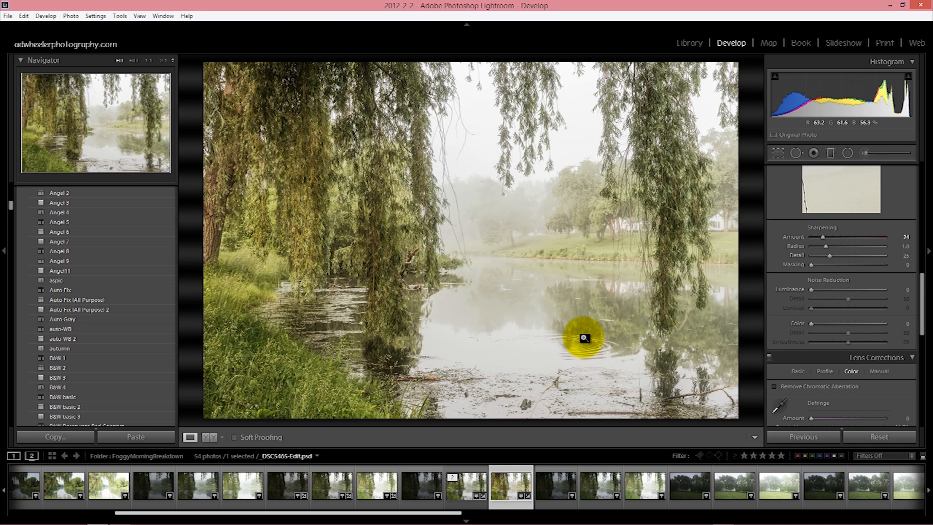